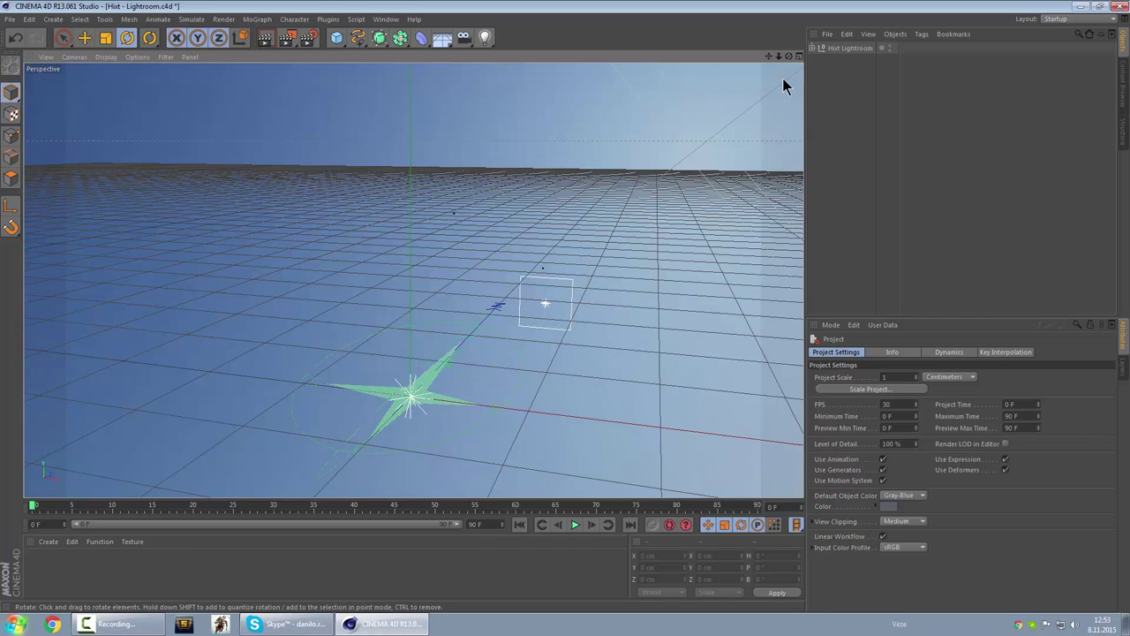
{"action": "mouse_move", "coordinate": [409, 402]}
{"action": "left_mouse_down"}
{"action": "mouse_move", "coordinate": [176, 292]}
{"action": "mouse_move", "coordinate": [226, 361]}
{"action": "mouse_move", "coordinate": [230, 341]}
{"action": "mouse_move", "coordinate": [185, 366]}
{"action": "left_mouse_up"}
{"action": "left_click", "coordinate": [185, 366]}
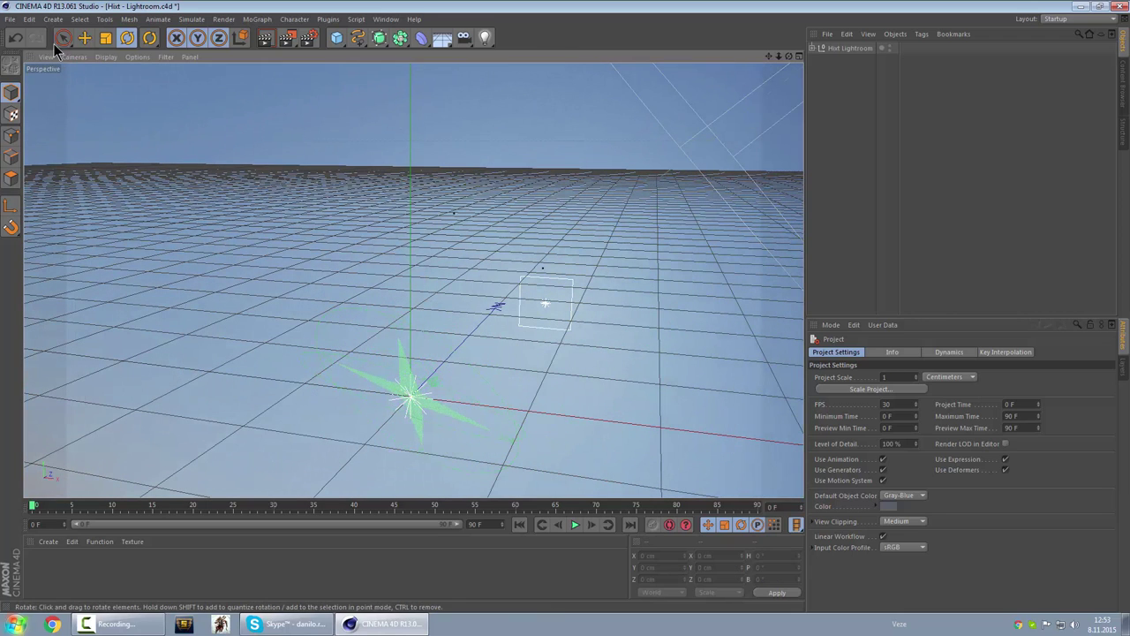
{"action": "left_click", "coordinate": [7, 19]}
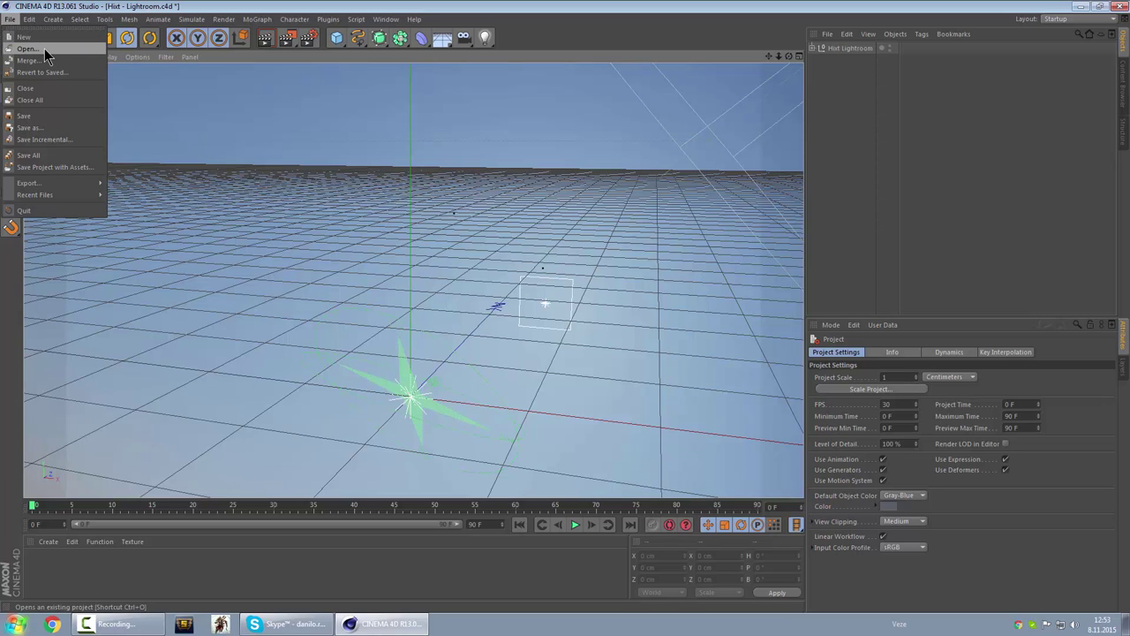
{"action": "mouse_move", "coordinate": [32, 18]}
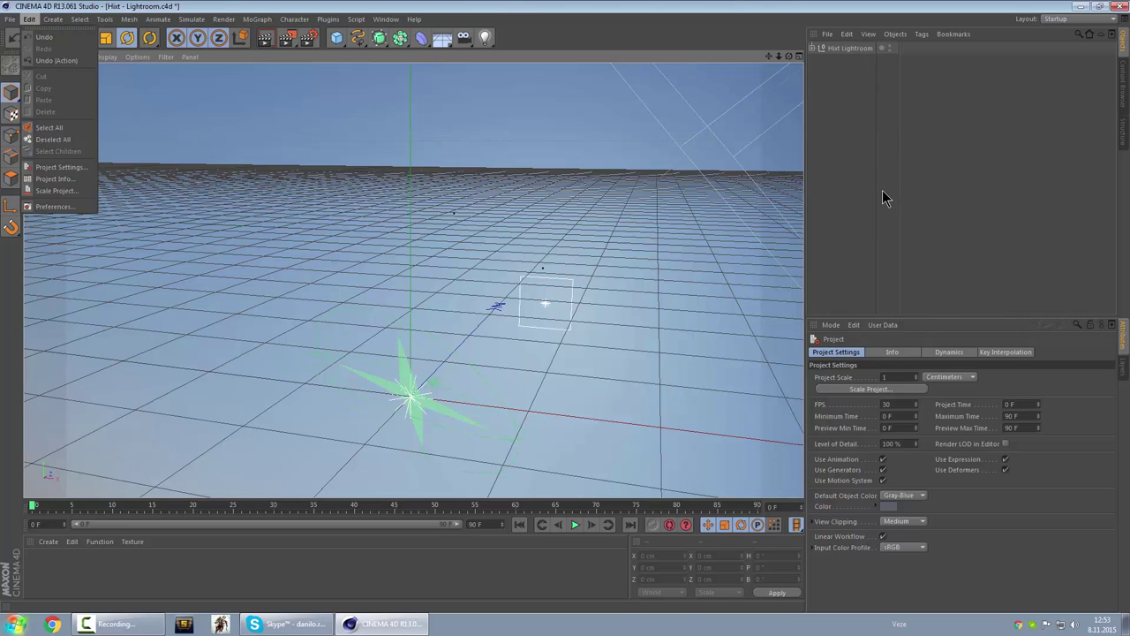
{"action": "left_click", "coordinate": [902, 125]}
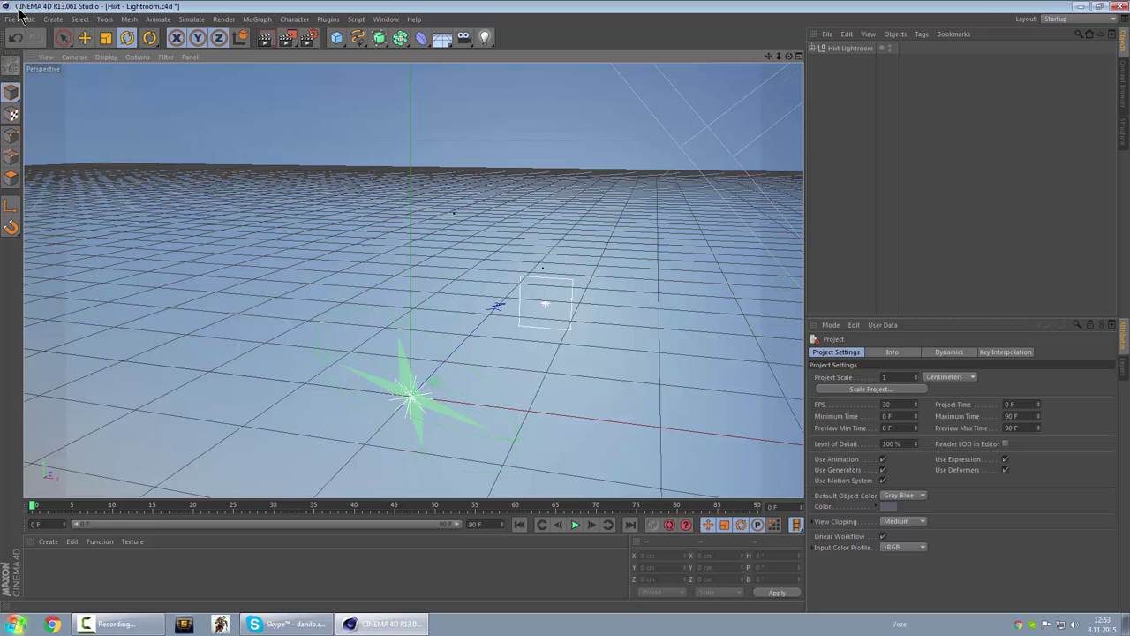
Open the fmr 5.lib4d library from the Packovi Za Photoshop folder and load the FMR 5.0 rig into the scene.
{"action": "left_click", "coordinate": [13, 19]}
{"action": "left_click", "coordinate": [26, 47]}
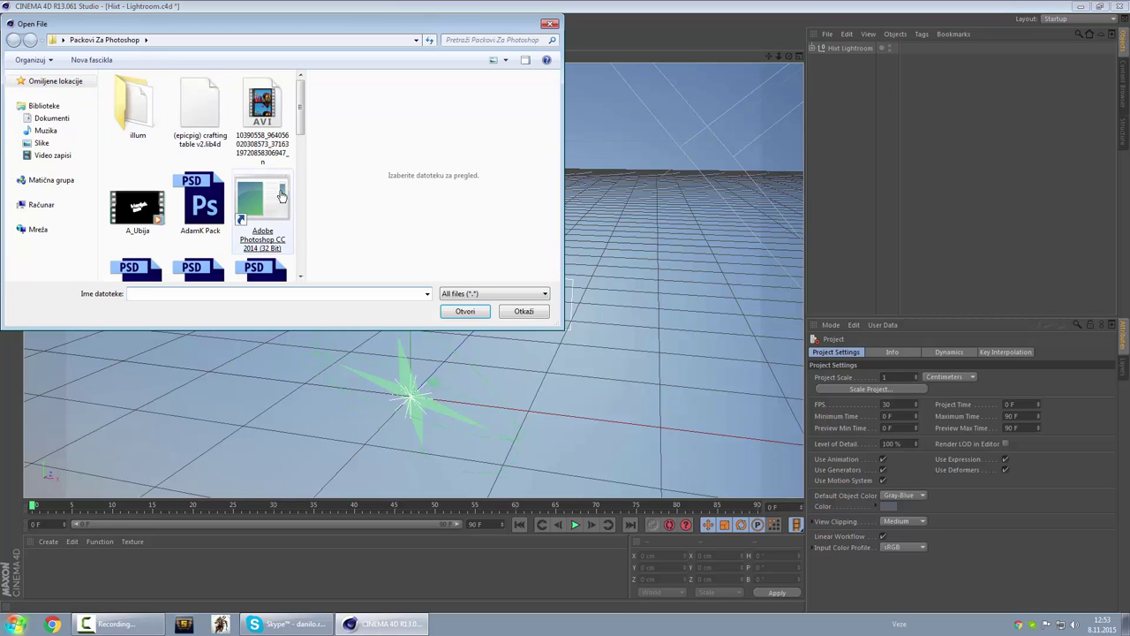
{"action": "left_click_drag", "start_coordinate": [301, 129], "coordinate": [302, 149]}
{"action": "scroll", "coordinate": [304, 160], "scroll_direction": "down", "scroll_amount": 1}
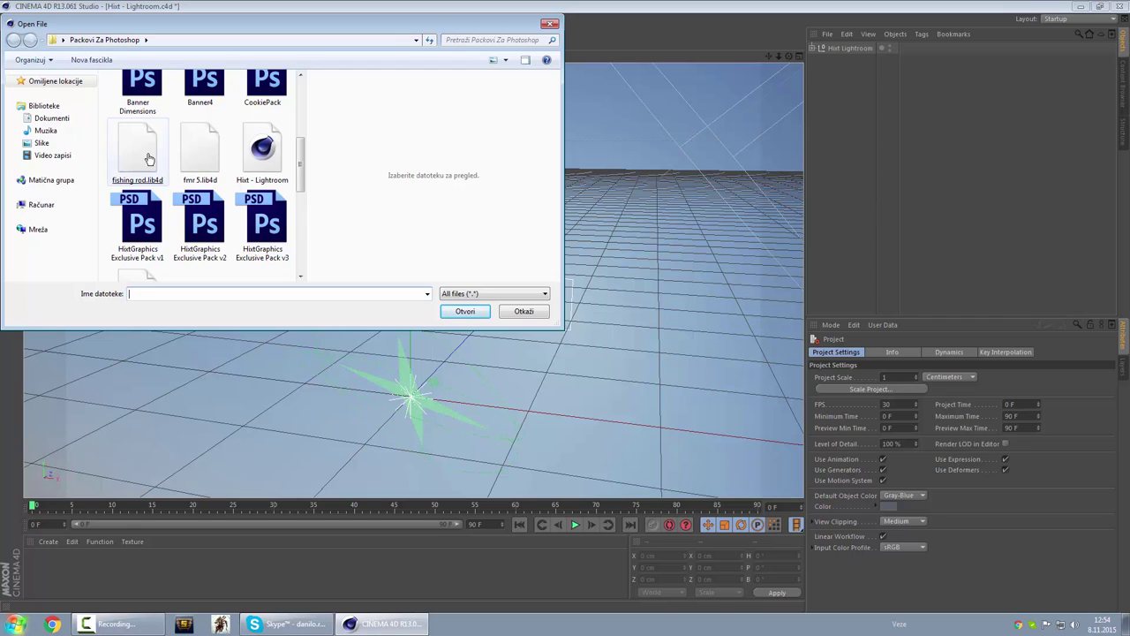
{"action": "double_click", "coordinate": [211, 152]}
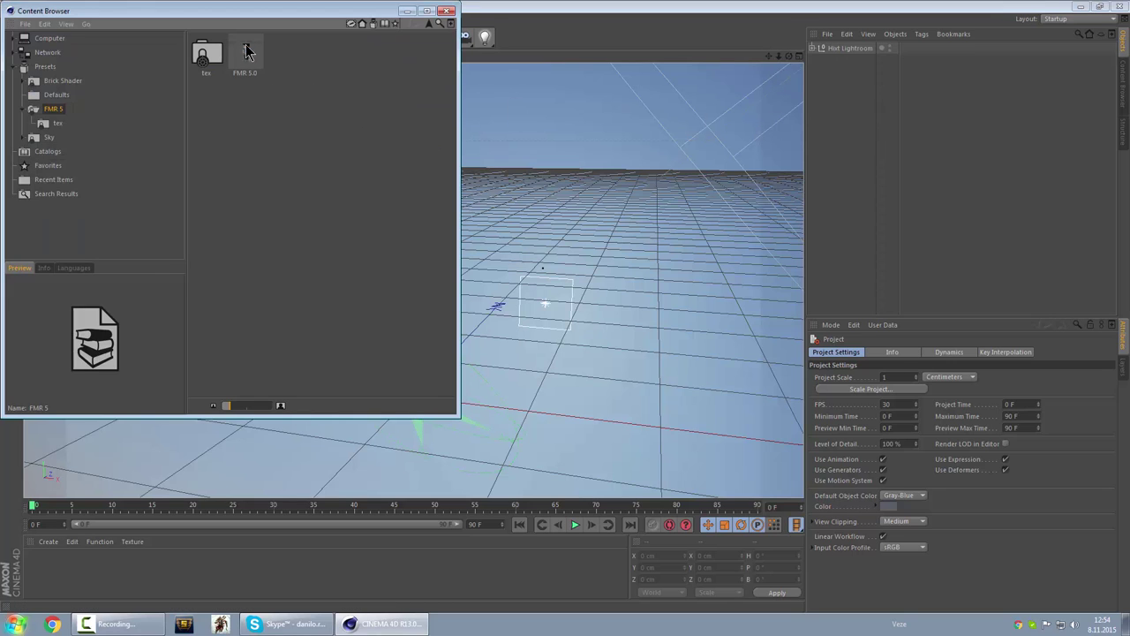
{"action": "left_click", "coordinate": [247, 51]}
{"action": "double_click", "coordinate": [247, 51]}
{"action": "left_click", "coordinate": [447, 11]}
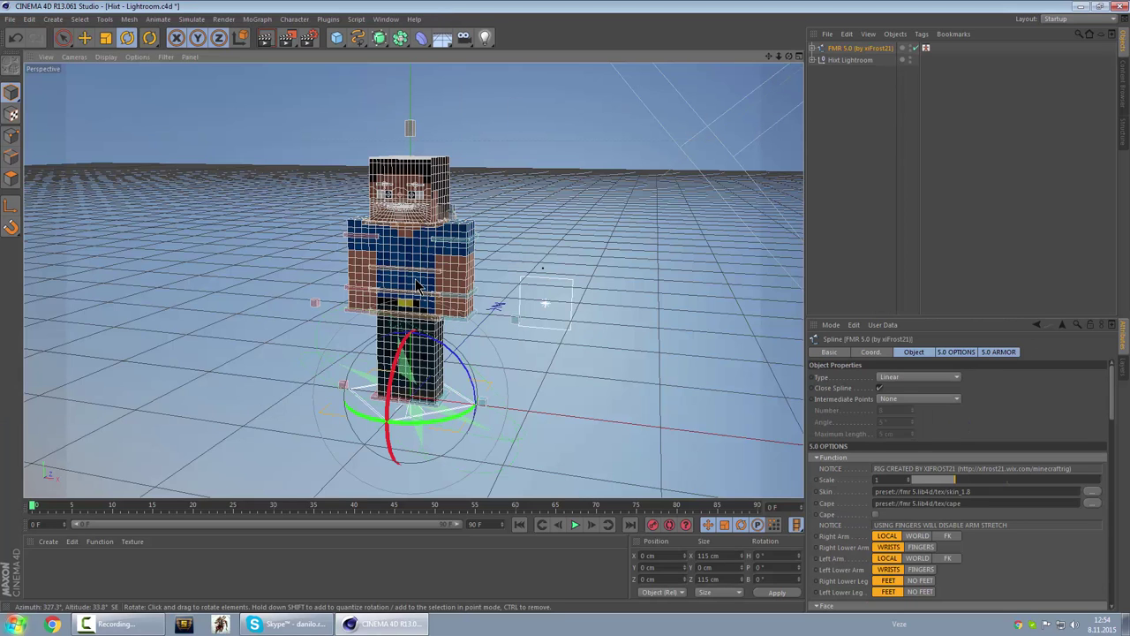
Switch off the rig's right eye and left eye in the 5.0 options, and set its pupils to Single.
{"action": "scroll", "coordinate": [319, 339], "scroll_direction": "up", "scroll_amount": 1}
{"action": "mouse_move", "coordinate": [440, 226]}
{"action": "left_mouse_down"}
{"action": "mouse_move", "coordinate": [459, 227]}
{"action": "mouse_move", "coordinate": [441, 224]}
{"action": "left_mouse_up"}
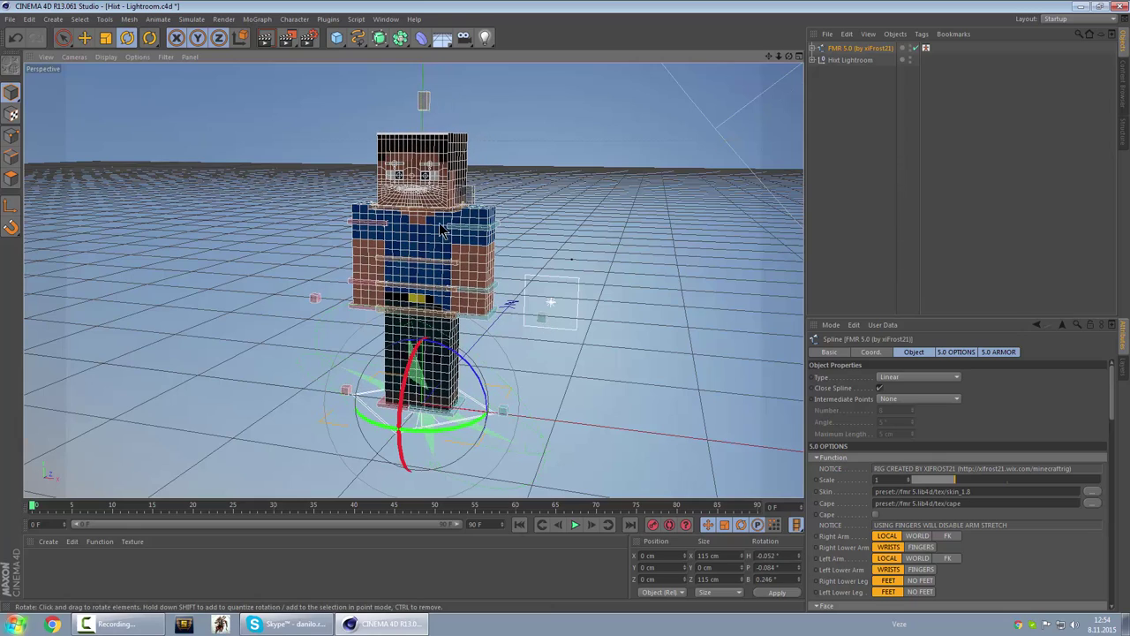
{"action": "left_click_drag", "start_coordinate": [788, 56], "coordinate": [940, 61]}
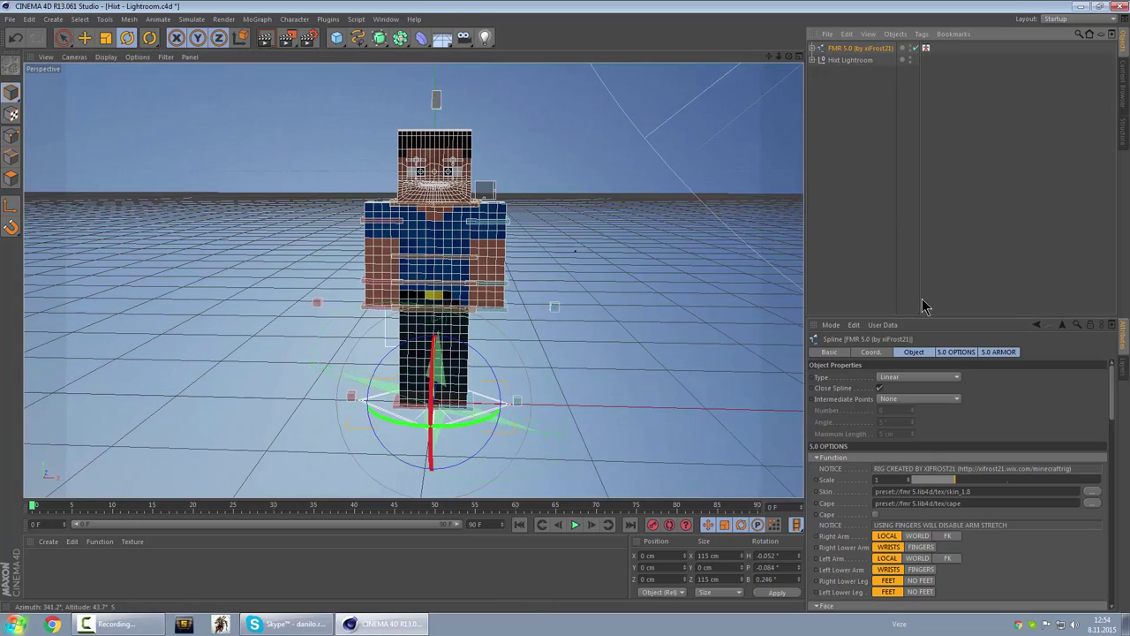
{"action": "left_click", "coordinate": [957, 352]}
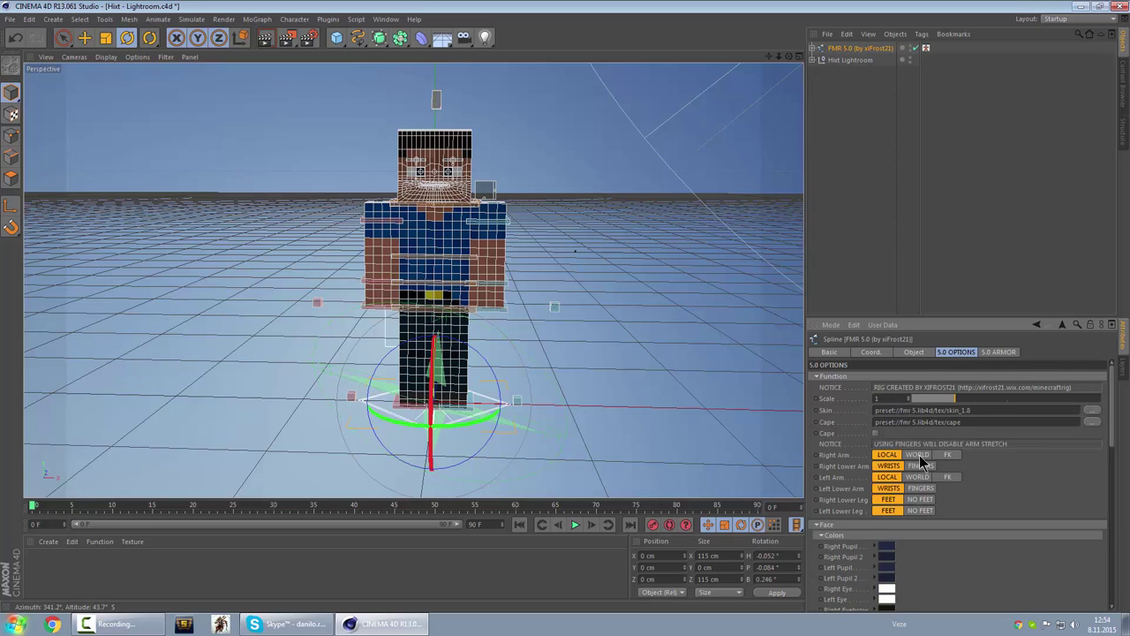
{"action": "scroll", "coordinate": [1010, 518], "scroll_direction": "down", "scroll_amount": 2}
{"action": "scroll", "coordinate": [1013, 515], "scroll_direction": "down", "scroll_amount": 2}
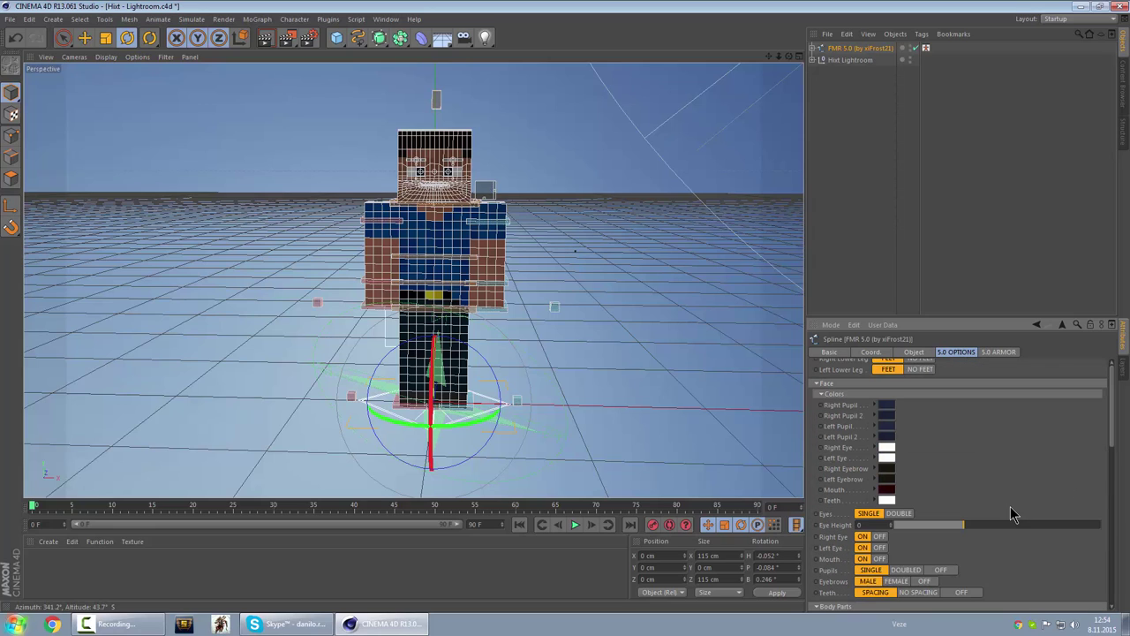
{"action": "left_click", "coordinate": [880, 536]}
{"action": "left_click", "coordinate": [880, 548]}
{"action": "scroll", "coordinate": [1051, 565], "scroll_direction": "down", "scroll_amount": 2}
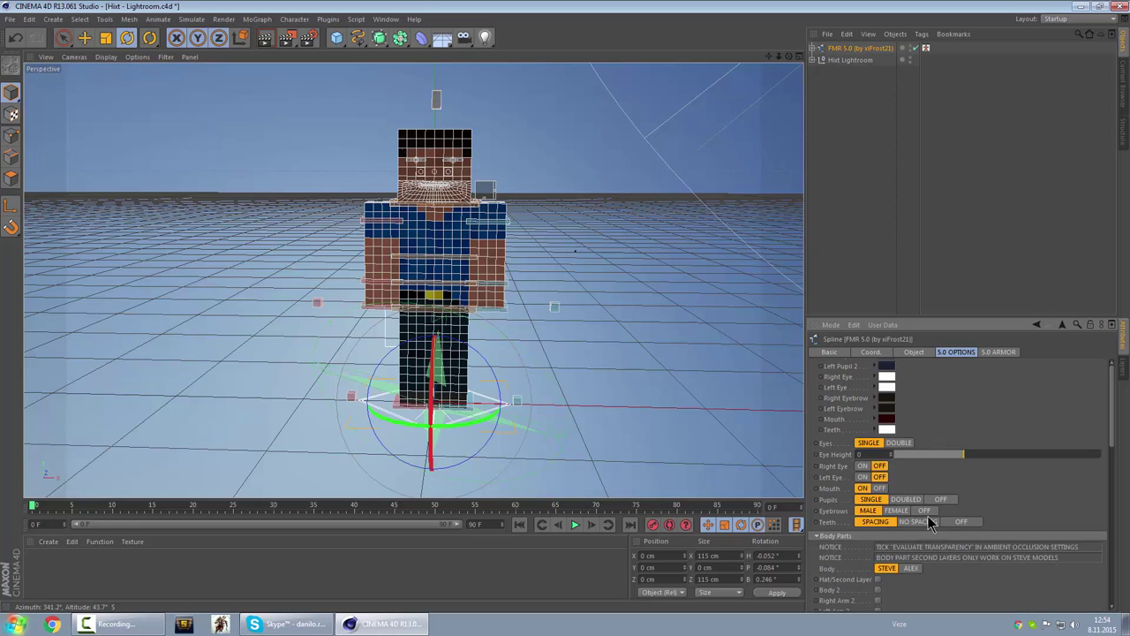
{"action": "left_click", "coordinate": [951, 501]}
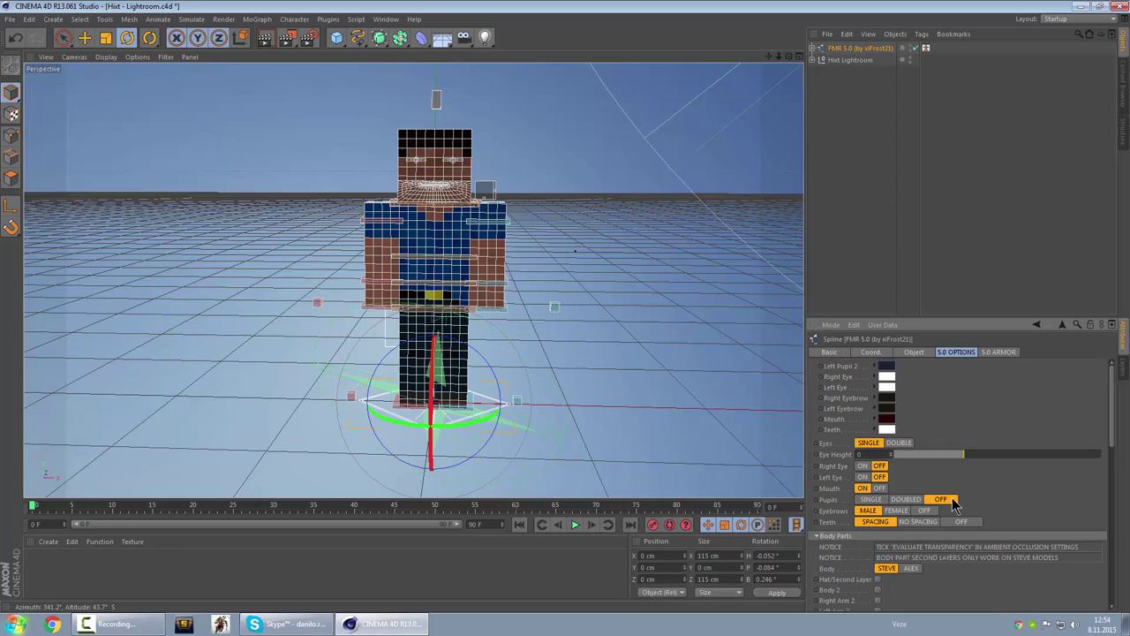
{"action": "left_click", "coordinate": [872, 501]}
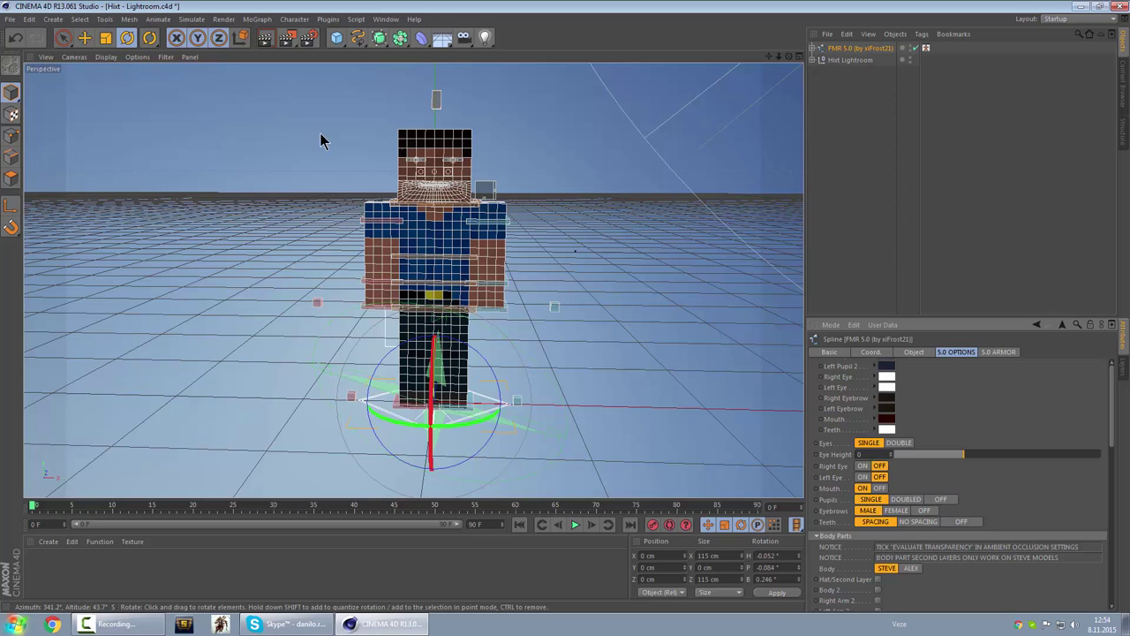
Enable the Hat/Second Layer and Right Arm 2 body part layers on the rig.
{"action": "scroll", "coordinate": [416, 186], "scroll_direction": "up", "scroll_amount": 5}
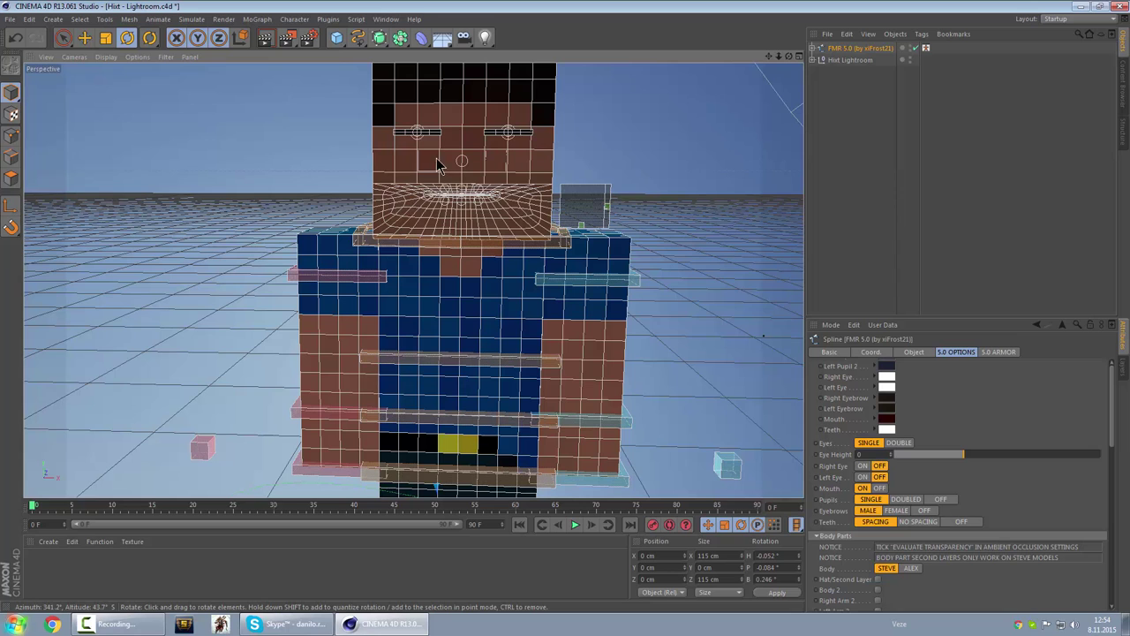
{"action": "scroll", "coordinate": [433, 165], "scroll_direction": "down", "scroll_amount": 5}
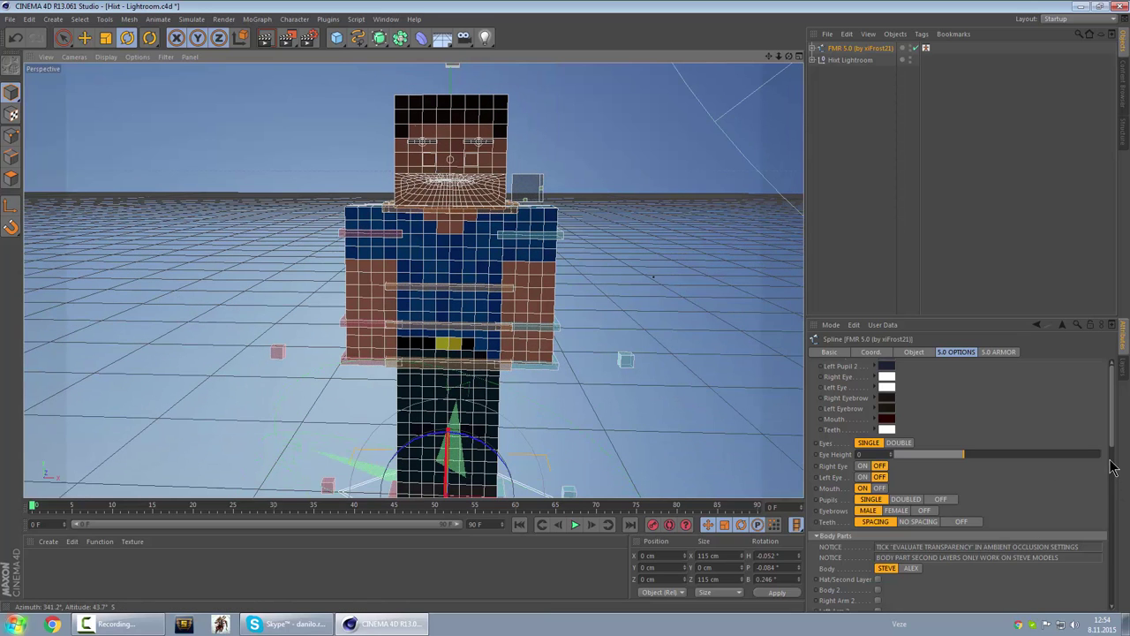
{"action": "scroll", "coordinate": [1114, 459], "scroll_direction": "down", "scroll_amount": 1}
{"action": "scroll", "coordinate": [1114, 459], "scroll_direction": "down", "scroll_amount": 2}
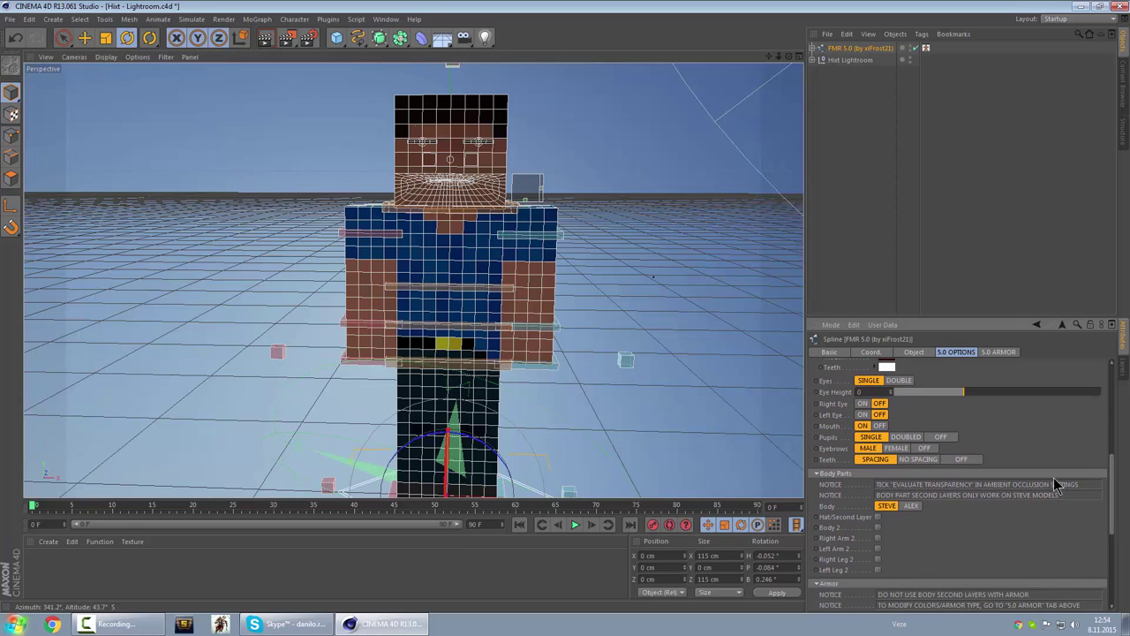
{"action": "left_click", "coordinate": [879, 518]}
{"action": "left_click", "coordinate": [878, 538]}
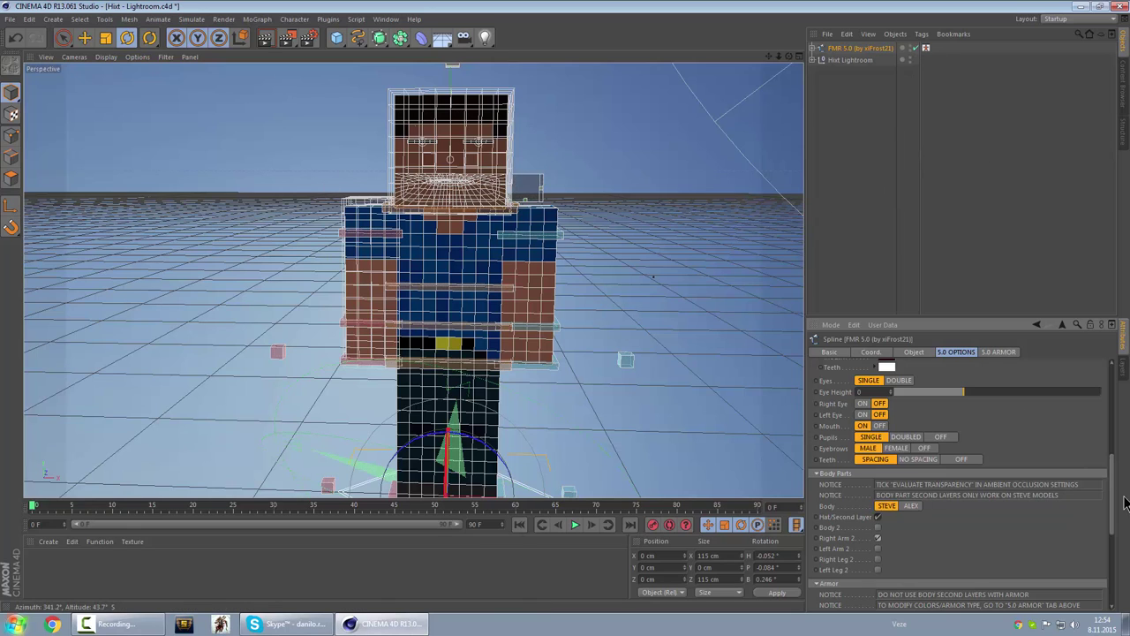
Enable the cape on the rig and check the character in the viewport.
{"action": "left_click_drag", "start_coordinate": [1115, 497], "coordinate": [1098, 423]}
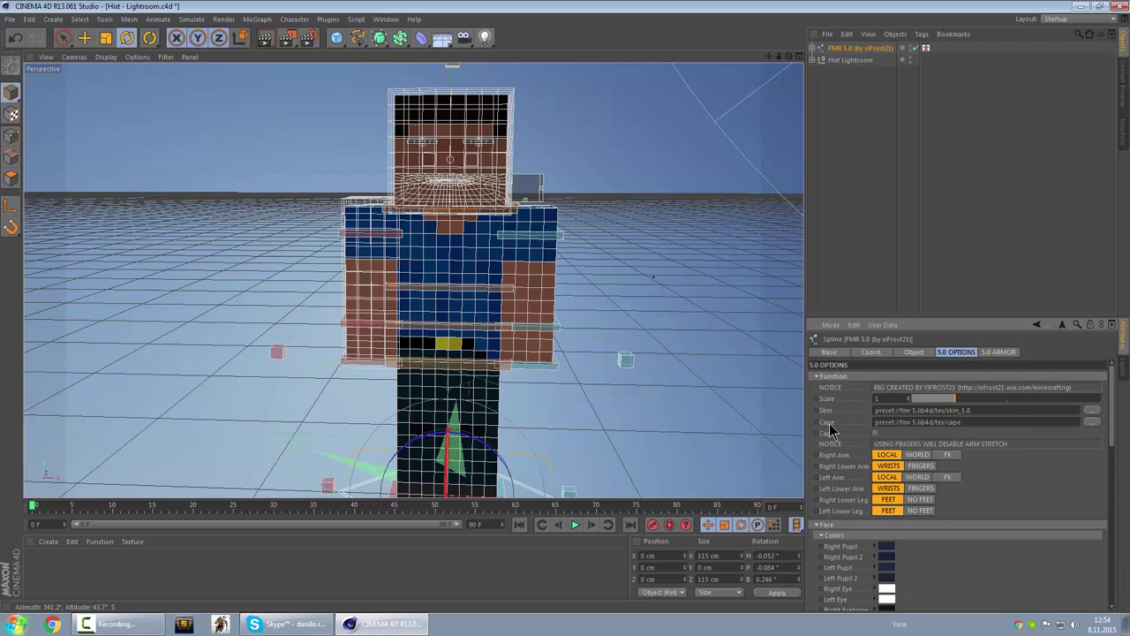
{"action": "left_click", "coordinate": [877, 436]}
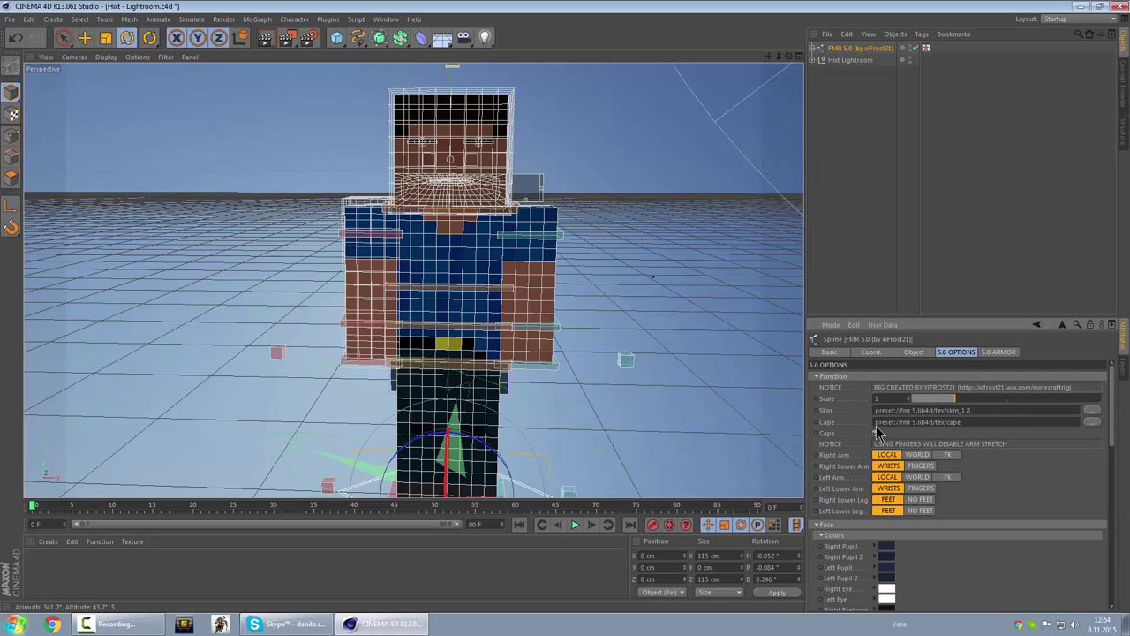
{"action": "left_click_drag", "start_coordinate": [789, 56], "coordinate": [945, 270]}
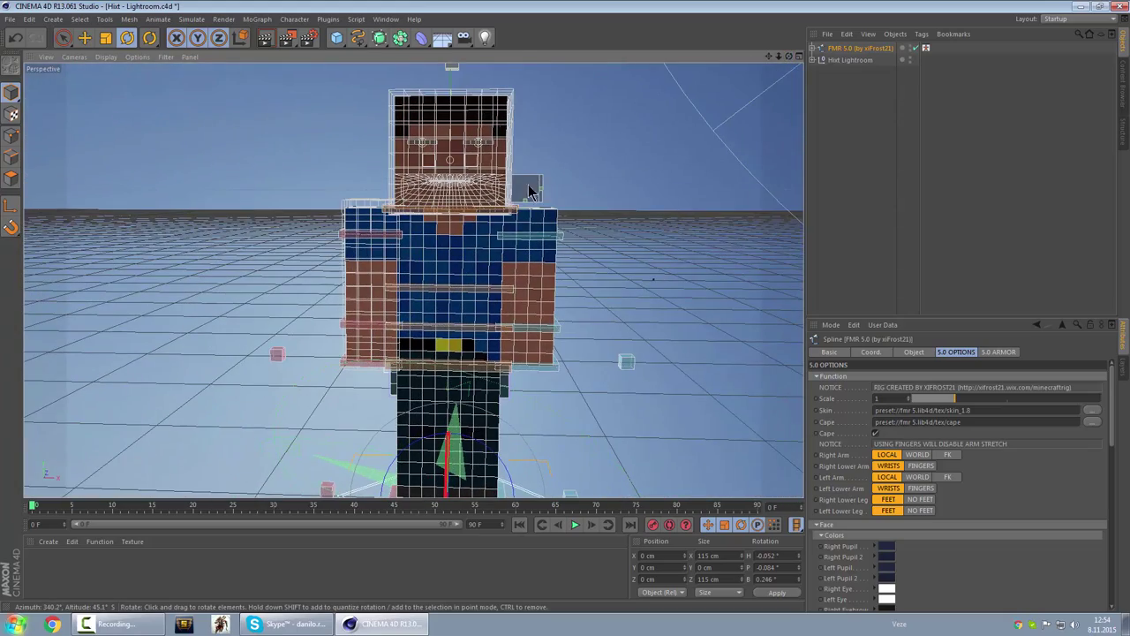
{"action": "scroll", "coordinate": [486, 167], "scroll_direction": "up", "scroll_amount": 1}
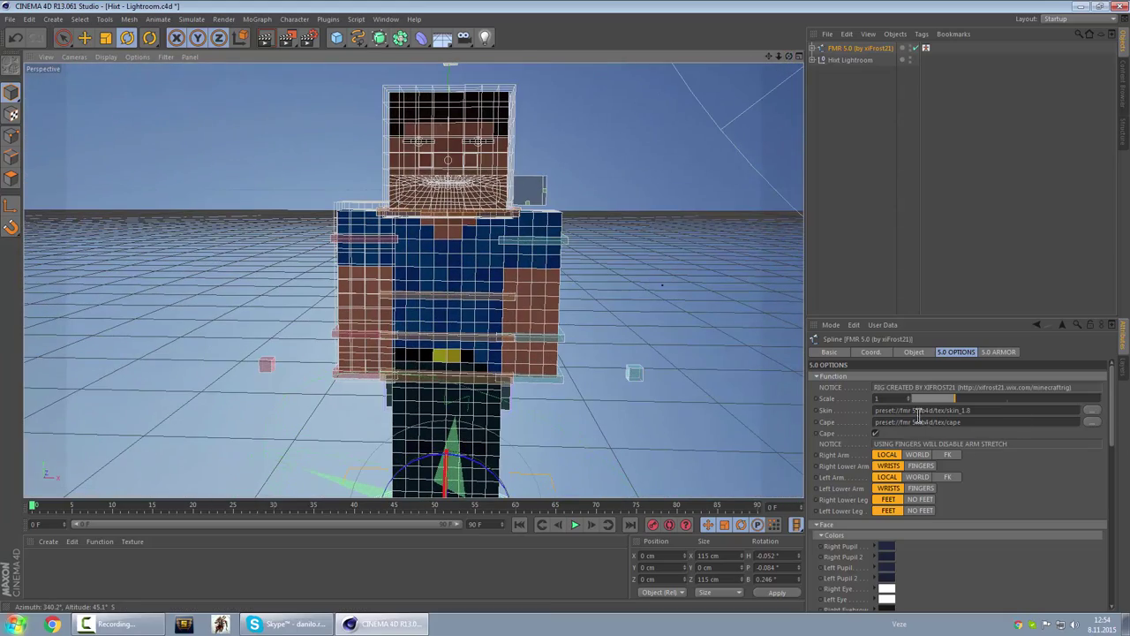
Replace the rig's skin texture with the unnamed.png image from the desktop.
{"action": "left_click", "coordinate": [1096, 411]}
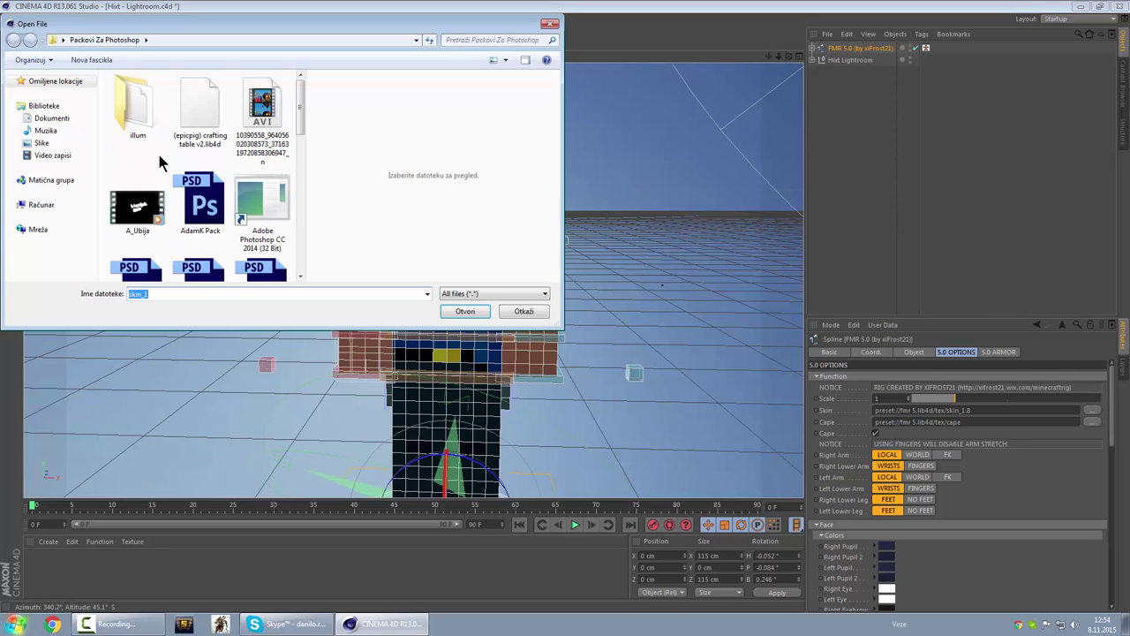
{"action": "left_click_drag", "start_coordinate": [306, 95], "coordinate": [303, 119]}
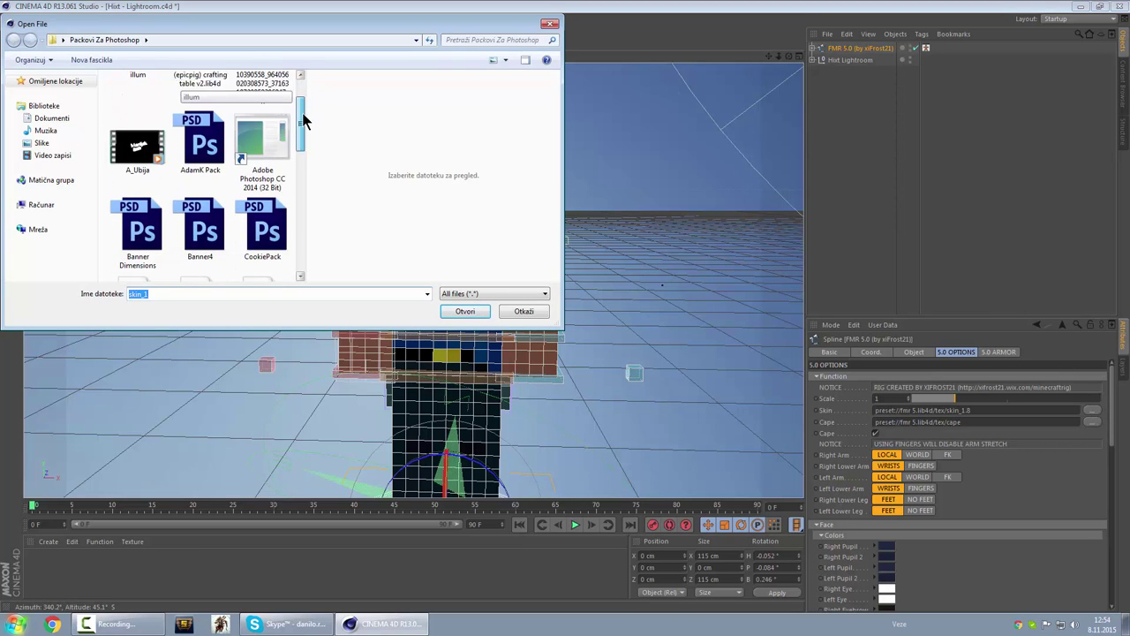
{"action": "left_click", "coordinate": [40, 82]}
{"action": "double_click", "coordinate": [150, 150]}
{"action": "scroll", "coordinate": [183, 222], "scroll_direction": "down", "scroll_amount": 5}
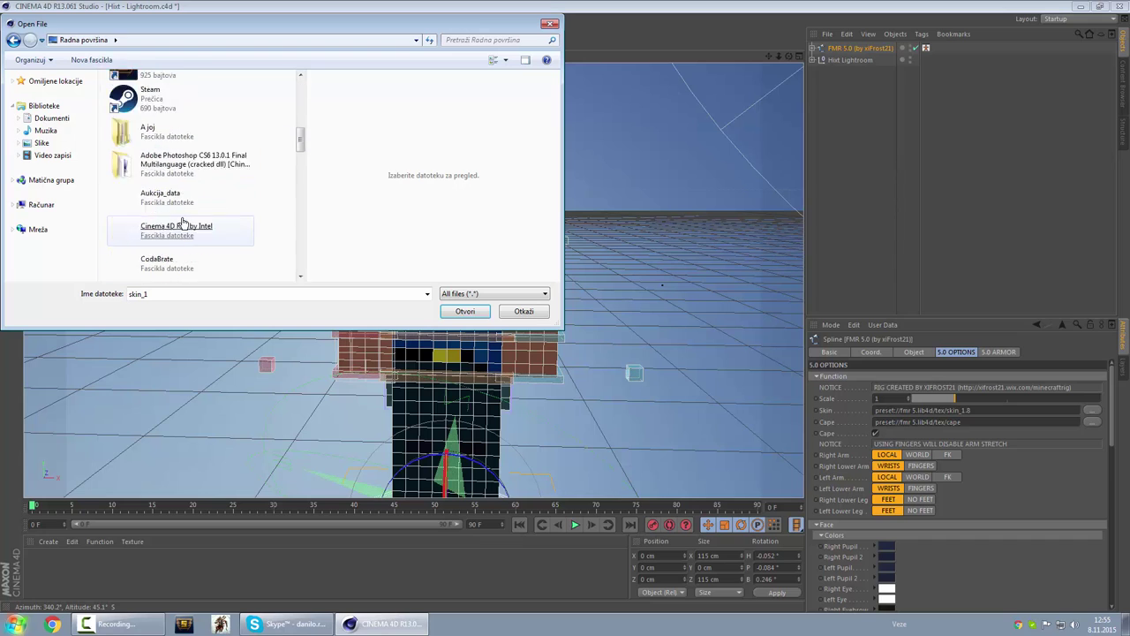
{"action": "scroll", "coordinate": [182, 222], "scroll_direction": "down", "scroll_amount": 5}
{"action": "scroll", "coordinate": [193, 192], "scroll_direction": "down", "scroll_amount": 5}
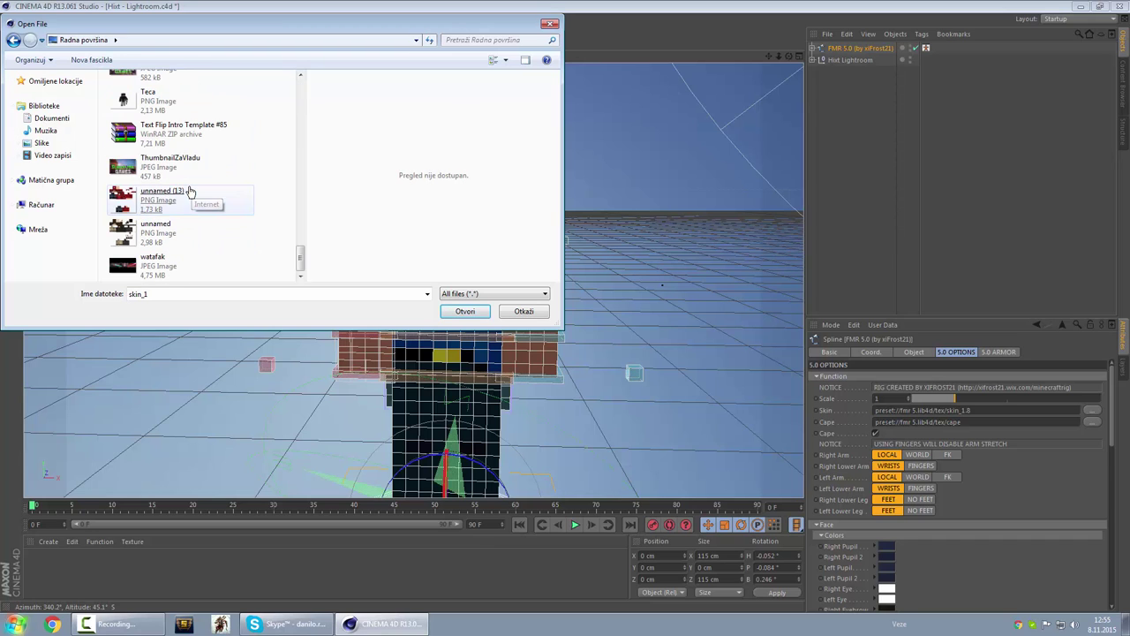
{"action": "left_click", "coordinate": [190, 191]}
{"action": "left_click", "coordinate": [197, 235]}
{"action": "double_click", "coordinate": [197, 236]}
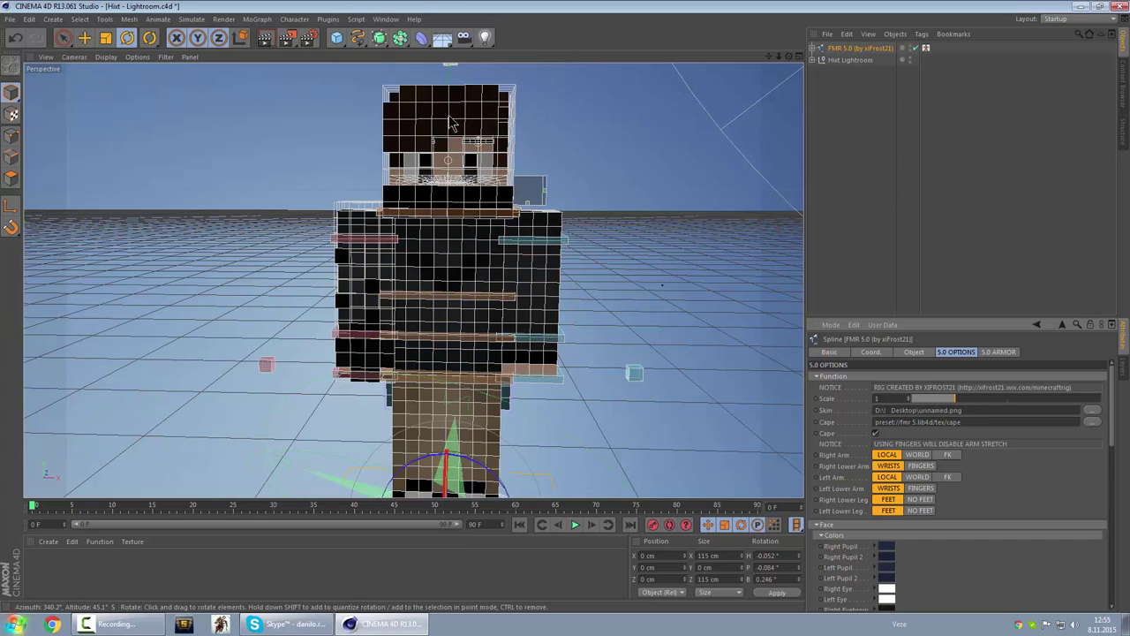
Pick the right hand in the rig's Visual Selector and raise it to about X -9.4, Y 12.7, Z 1 cm, bending the arm.
{"action": "left_click", "coordinate": [843, 60]}
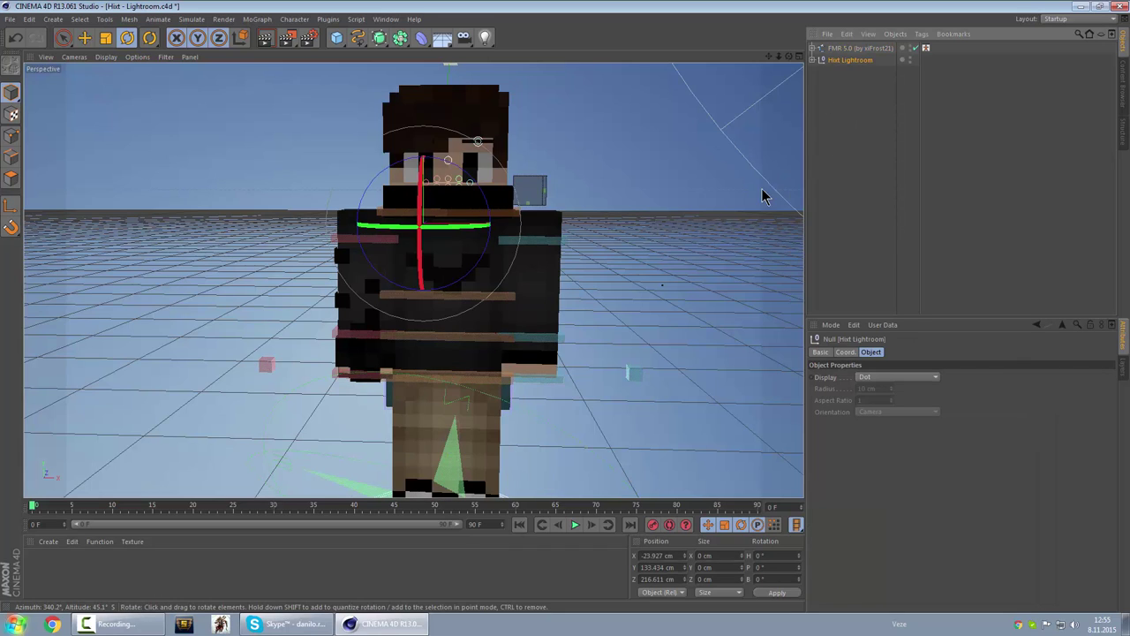
{"action": "scroll", "coordinate": [732, 203], "scroll_direction": "down", "scroll_amount": 1}
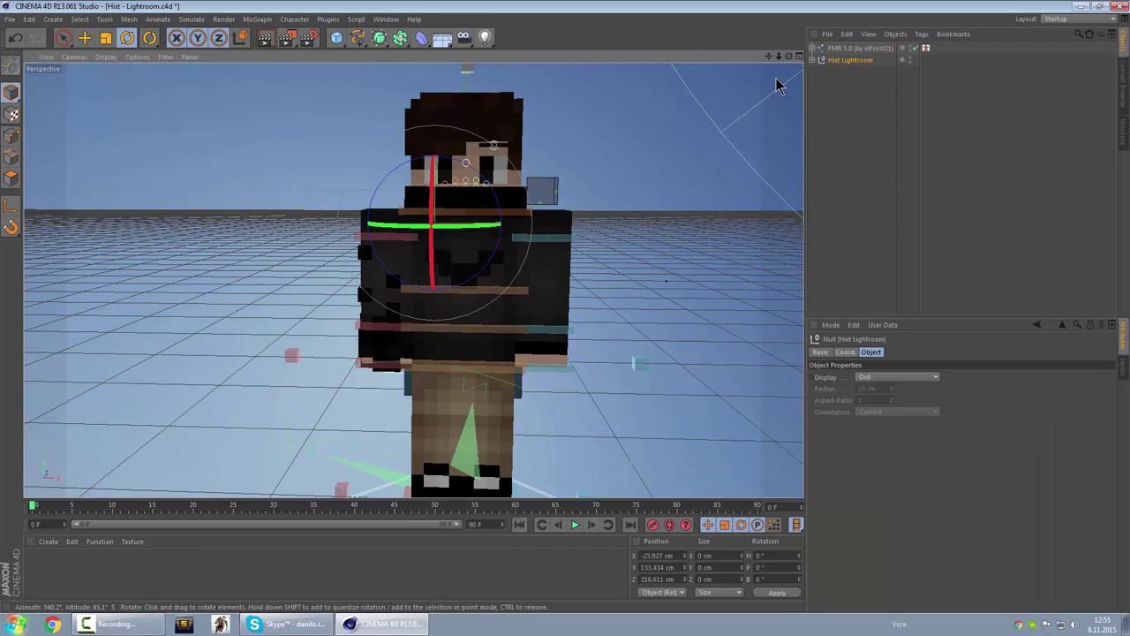
{"action": "left_click_drag", "start_coordinate": [775, 60], "coordinate": [879, 60]}
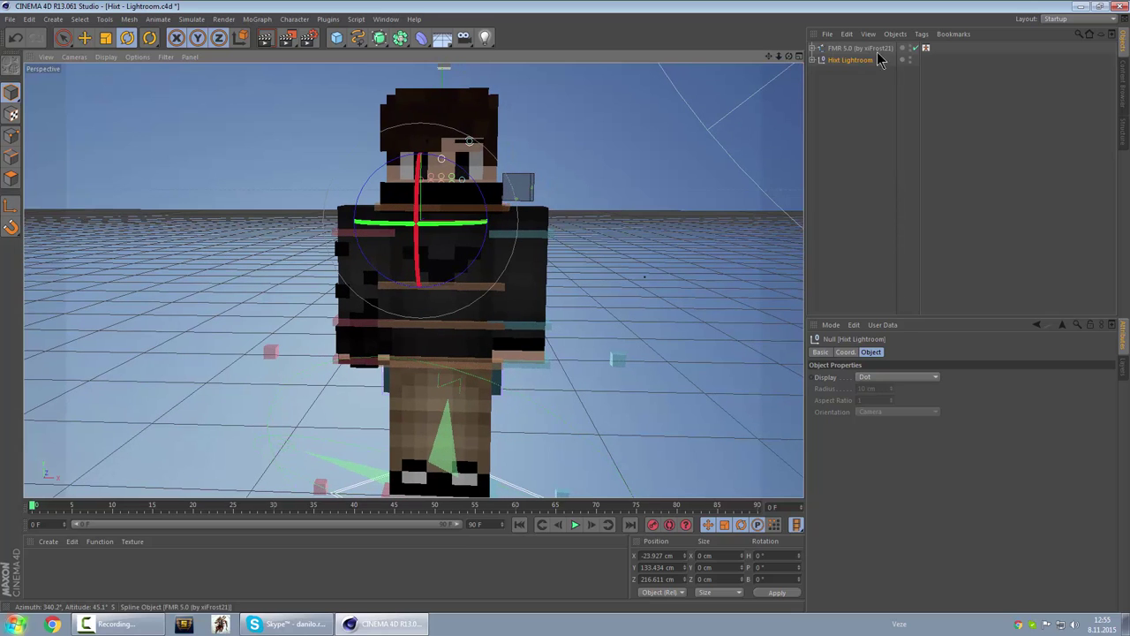
{"action": "left_click", "coordinate": [928, 49]}
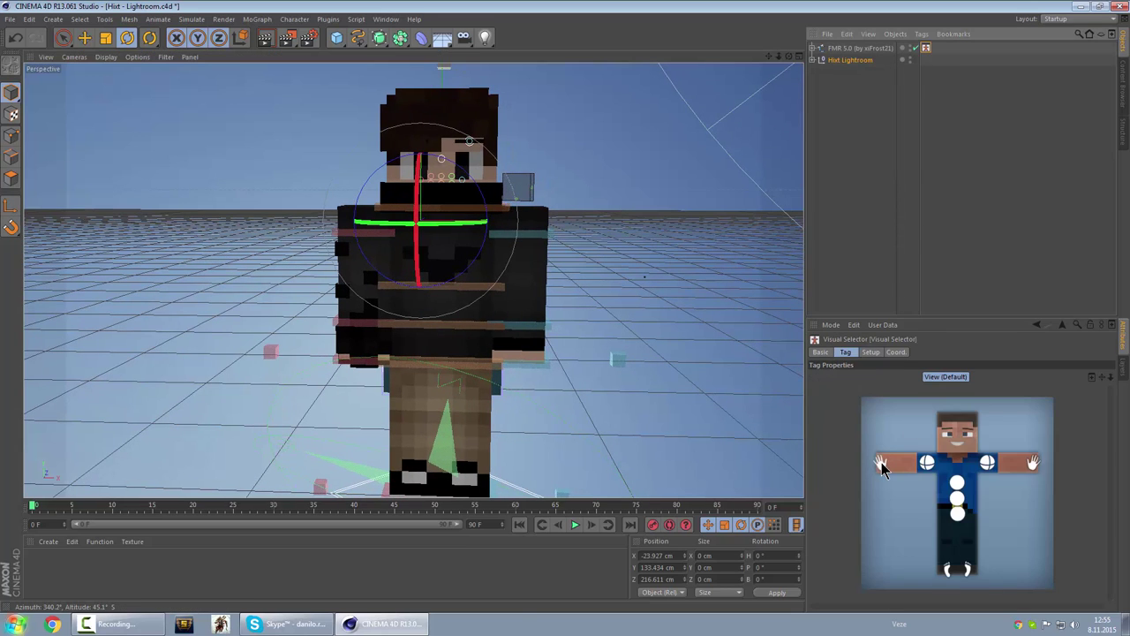
{"action": "left_click", "coordinate": [882, 465]}
{"action": "left_click_drag", "start_coordinate": [353, 321], "coordinate": [337, 299]}
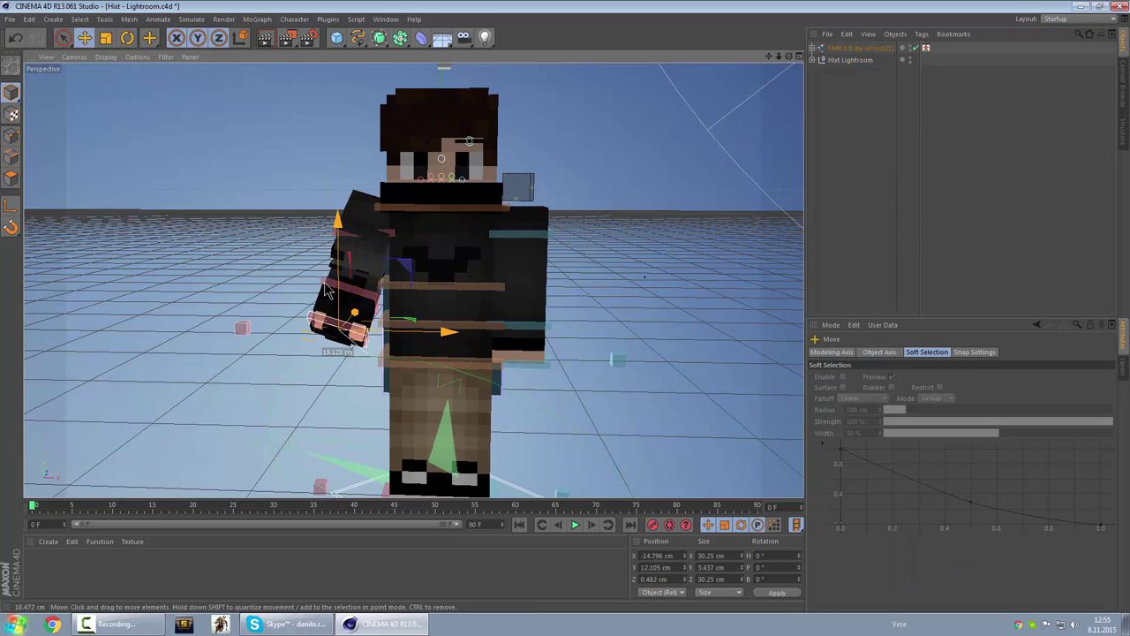
Pick the left hand in the Visual Selector, raise it to about X 6.3, Y 10, Z 1.8 cm, and check the pose from the side.
{"action": "left_click", "coordinate": [928, 49]}
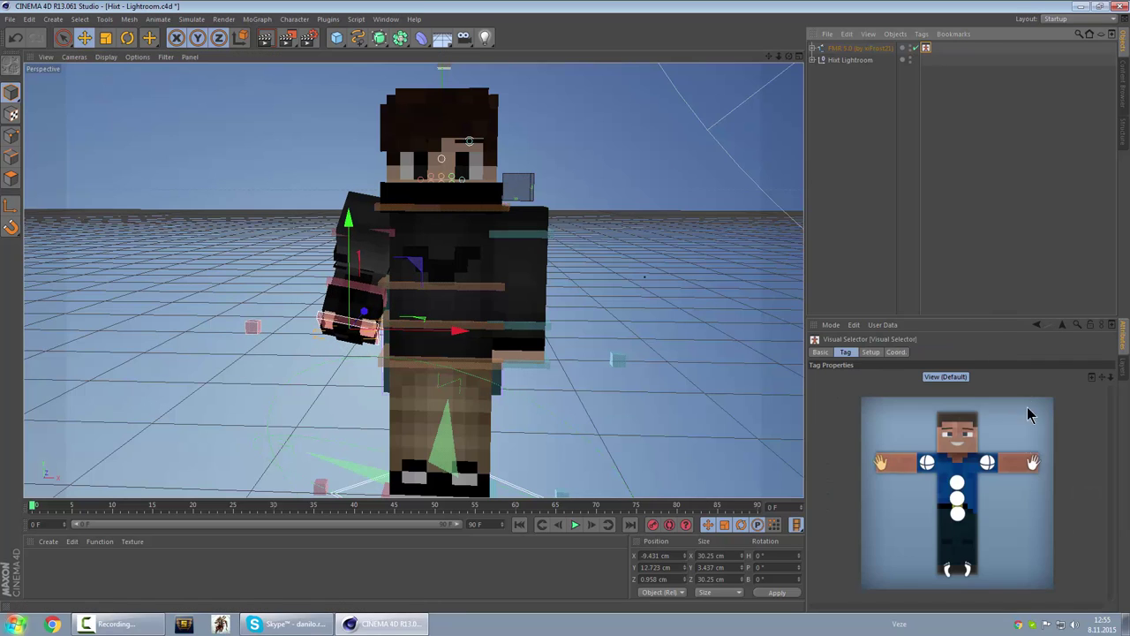
{"action": "left_click", "coordinate": [1029, 459]}
{"action": "left_click_drag", "start_coordinate": [546, 303], "coordinate": [570, 281]}
{"action": "left_click_drag", "start_coordinate": [789, 56], "coordinate": [929, 41]}
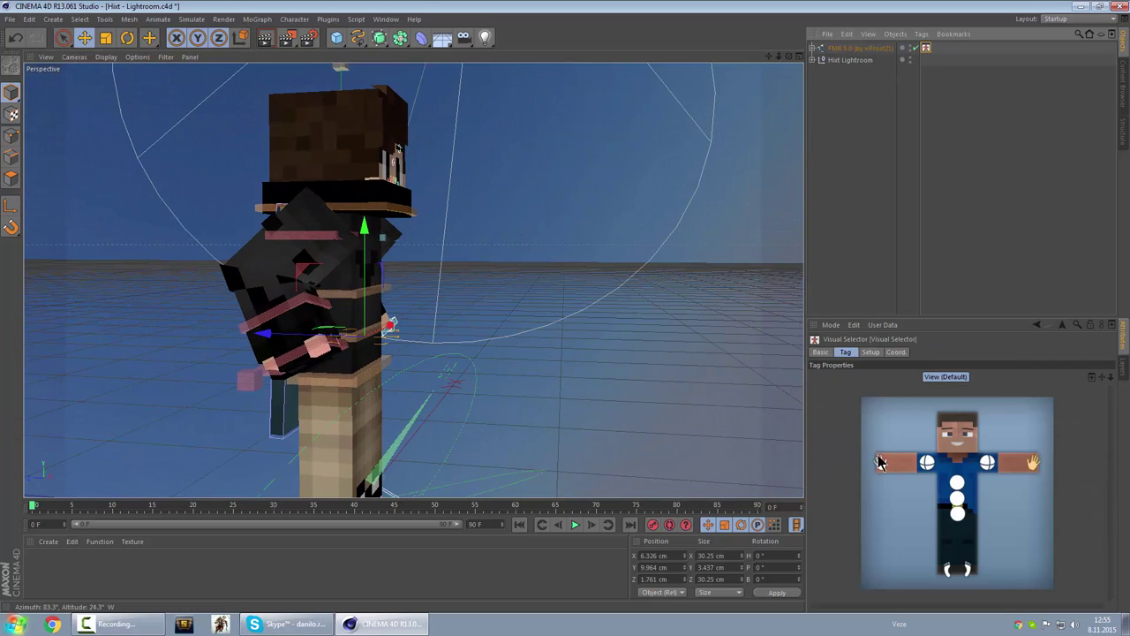
Move the right hand forward to about X -0.3, Y 26.4, Z -37.5 cm and rotate its heading to about 52.8°.
{"action": "left_click_drag", "start_coordinate": [342, 361], "coordinate": [408, 318]}
{"action": "left_click_drag", "start_coordinate": [789, 56], "coordinate": [857, 55]}
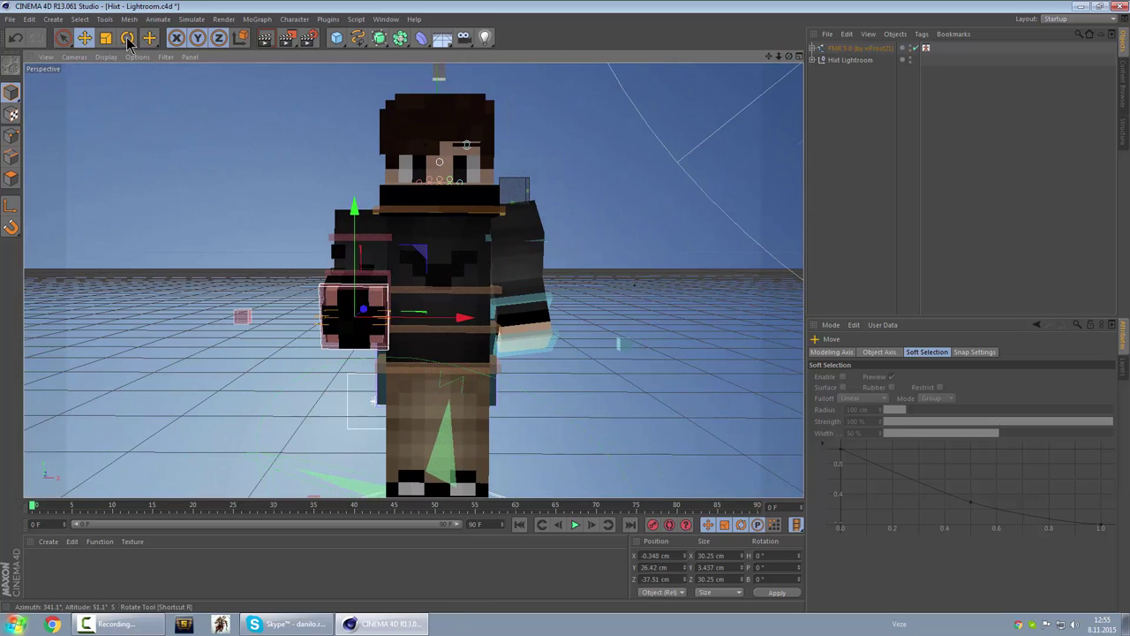
{"action": "left_click", "coordinate": [128, 37]}
{"action": "left_click_drag", "start_coordinate": [347, 325], "coordinate": [414, 335]}
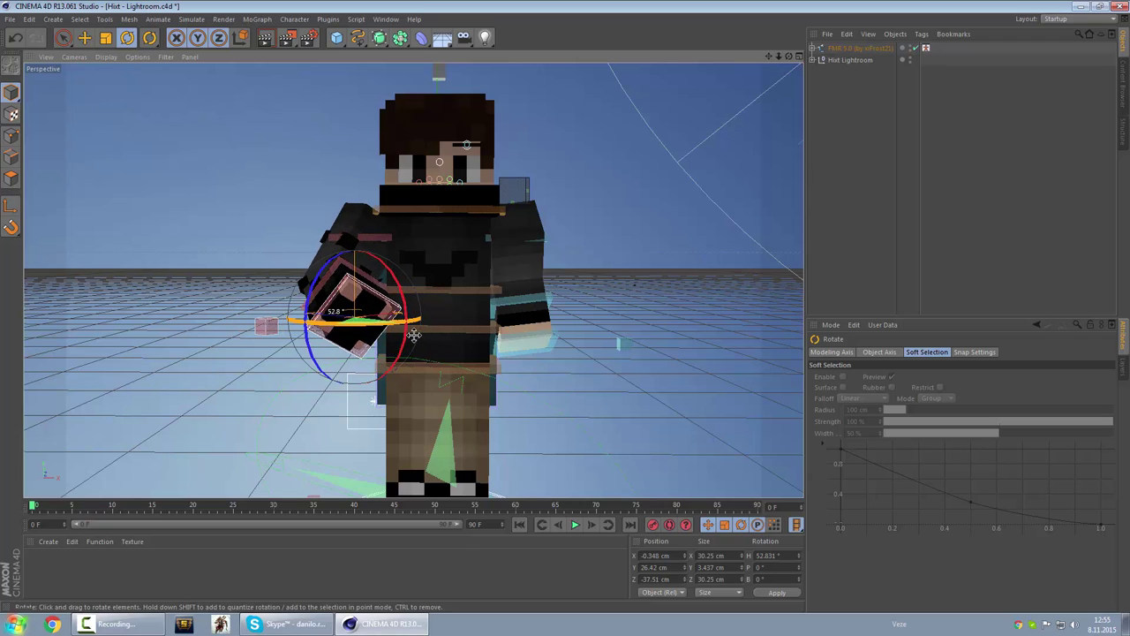
Pick the right foot in the Visual Selector and place it behind the body at about X -10.1, Y 12.1, Z 32.5 cm.
{"action": "left_click", "coordinate": [927, 48]}
{"action": "left_click", "coordinate": [955, 570]}
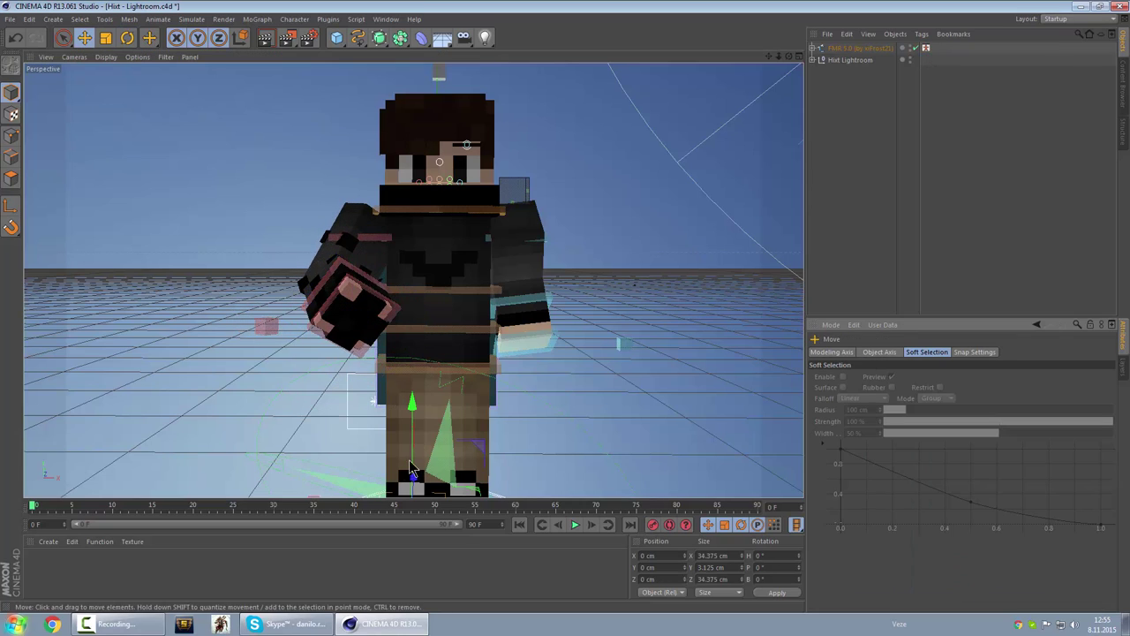
{"action": "left_click_drag", "start_coordinate": [402, 464], "coordinate": [374, 398]}
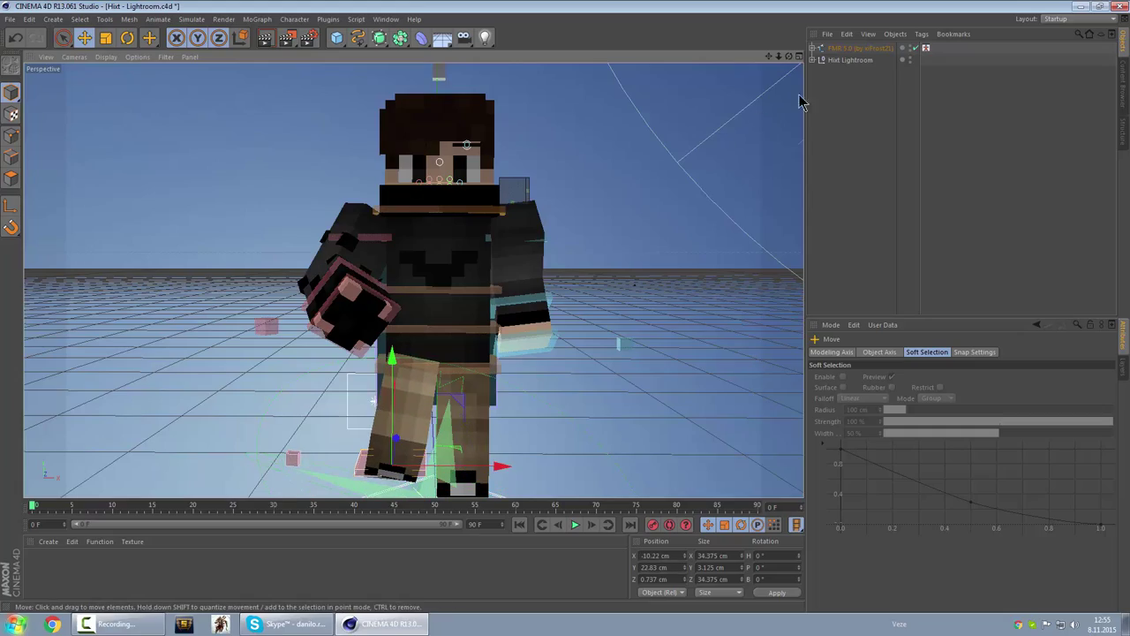
{"action": "left_click_drag", "start_coordinate": [789, 57], "coordinate": [777, 103]}
{"action": "left_click_drag", "start_coordinate": [412, 279], "coordinate": [655, 270], "text": "alt"}
{"action": "scroll", "coordinate": [655, 265], "scroll_direction": "down", "scroll_amount": 2}
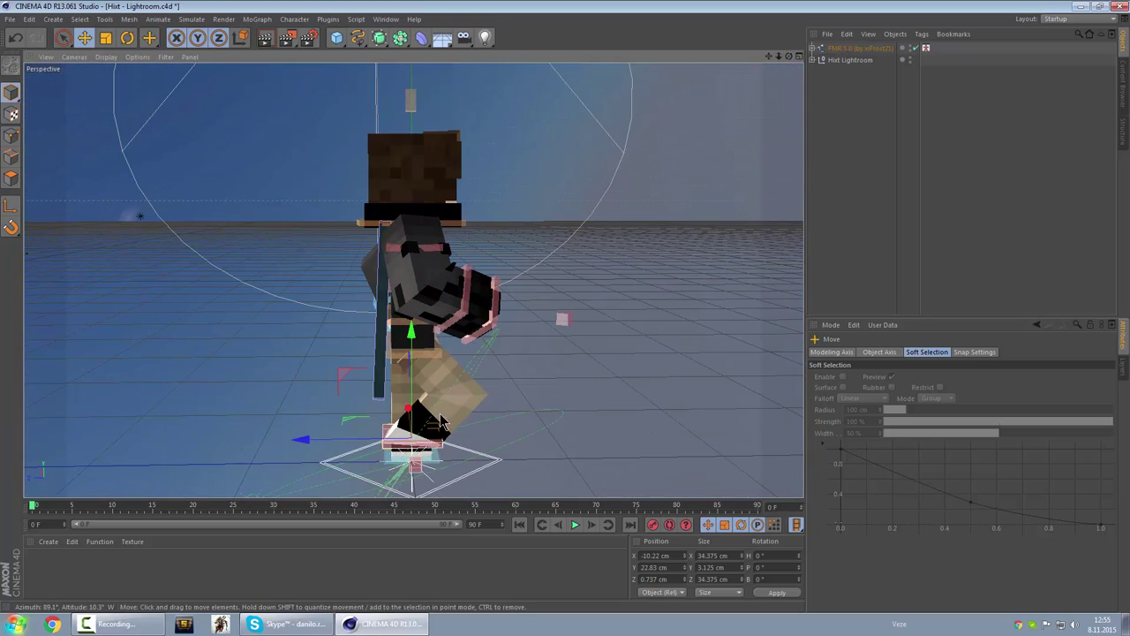
{"action": "left_click_drag", "start_coordinate": [441, 416], "coordinate": [387, 434]}
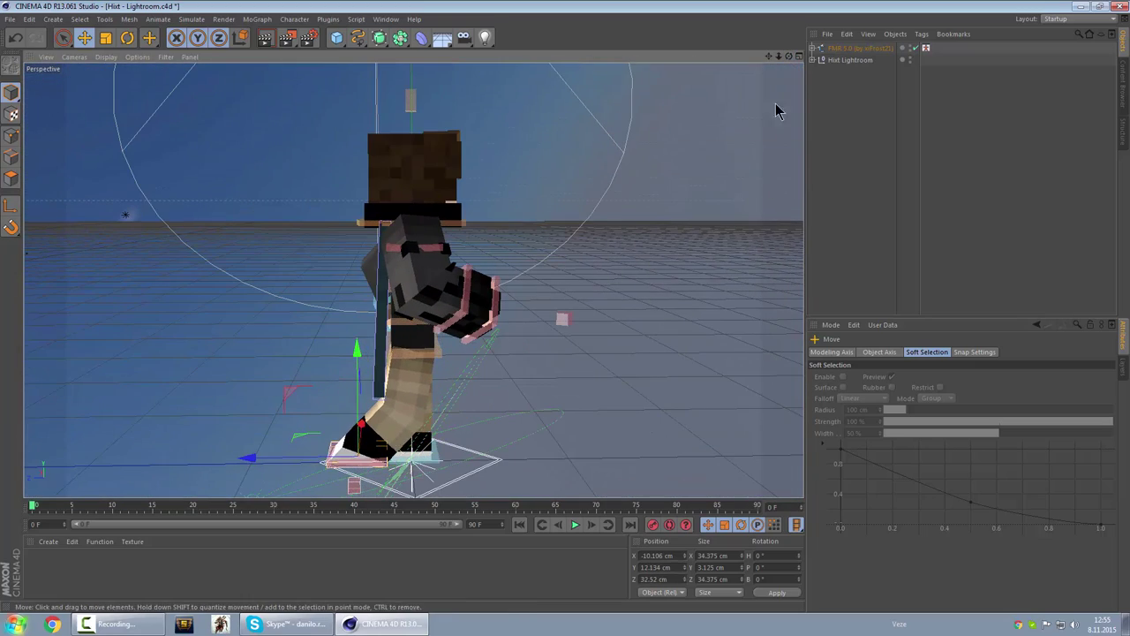
Pick the left foot in the Visual Selector and place it ahead of the body at about X 10, Y 9.5, Z -26.9 cm.
{"action": "left_click", "coordinate": [925, 49]}
{"action": "left_click", "coordinate": [979, 561]}
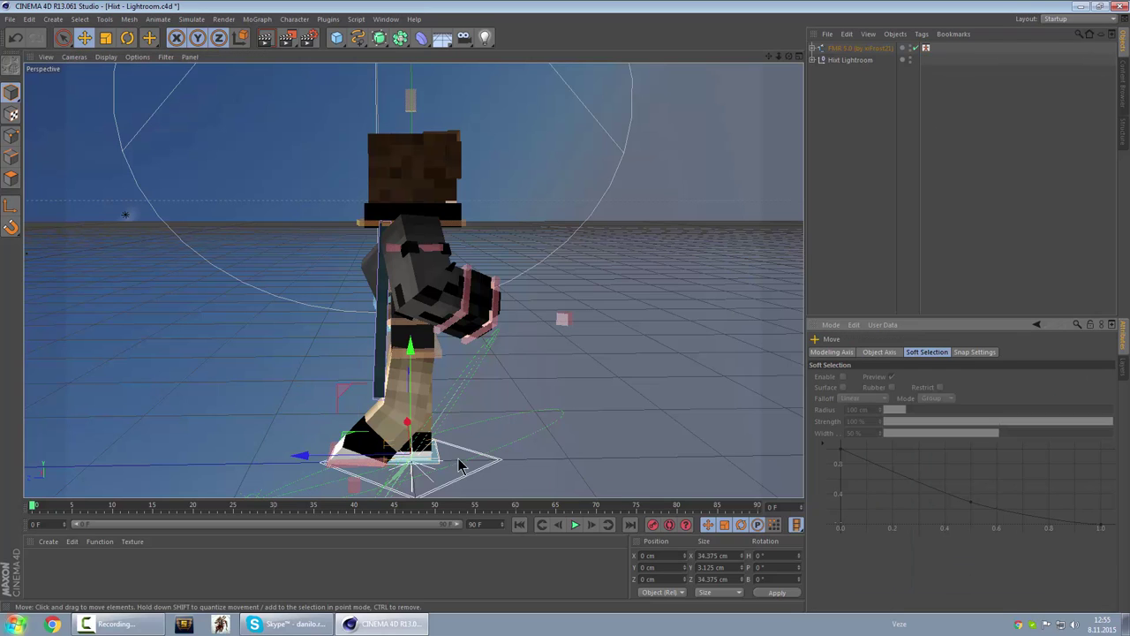
{"action": "left_click_drag", "start_coordinate": [419, 455], "coordinate": [433, 466]}
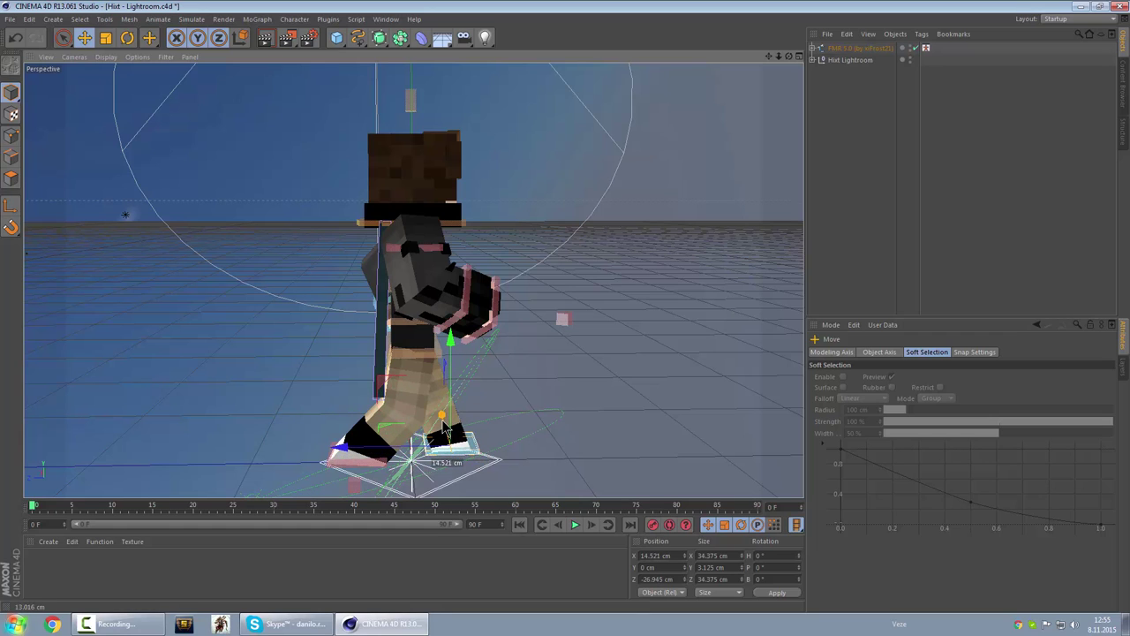
{"action": "left_click_drag", "start_coordinate": [445, 429], "coordinate": [456, 427]}
{"action": "left_click_drag", "start_coordinate": [789, 57], "coordinate": [632, 60]}
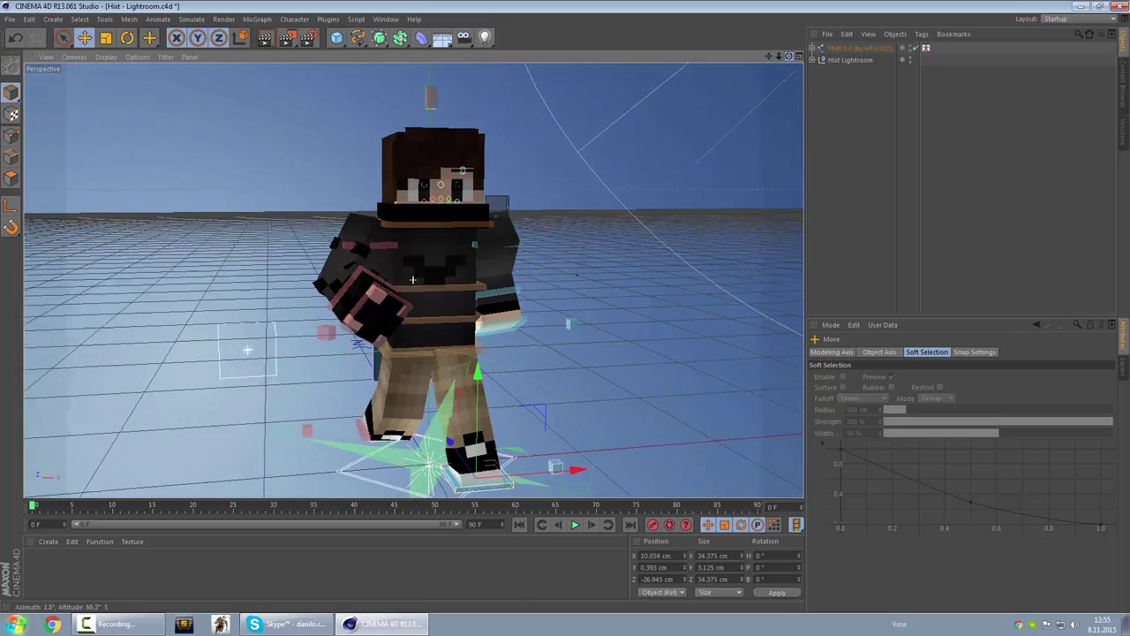
{"action": "left_click_drag", "start_coordinate": [723, 70], "coordinate": [714, 70]}
{"action": "left_click_drag", "start_coordinate": [482, 380], "coordinate": [482, 365]}
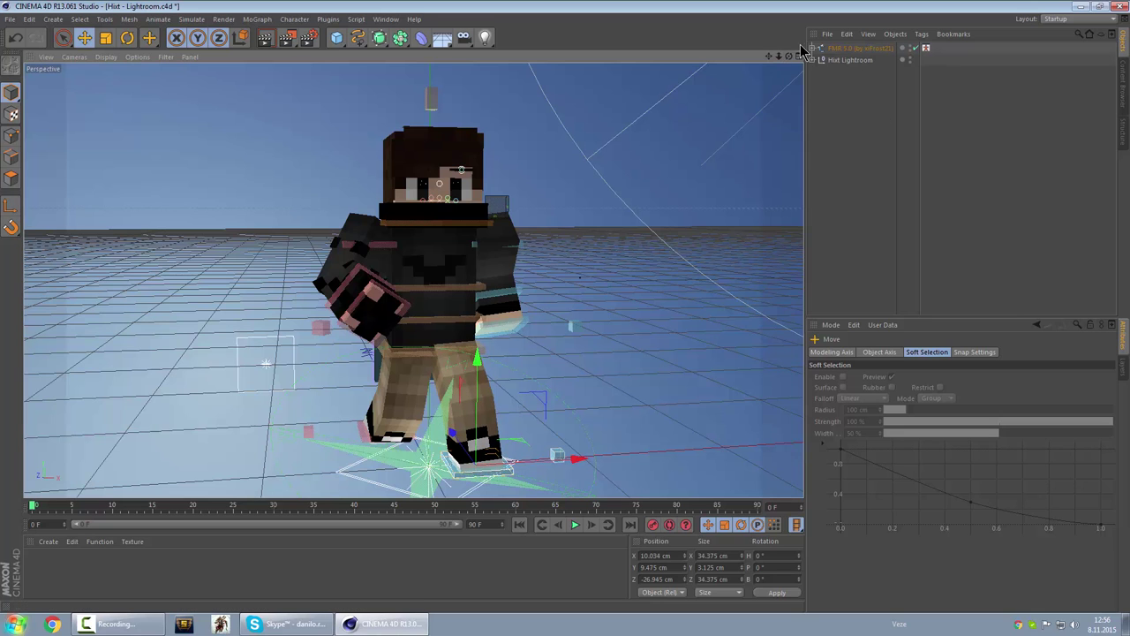
{"action": "mouse_move", "coordinate": [789, 56]}
{"action": "left_mouse_down"}
{"action": "mouse_move", "coordinate": [757, 65]}
{"action": "mouse_move", "coordinate": [784, 62]}
{"action": "left_mouse_up"}
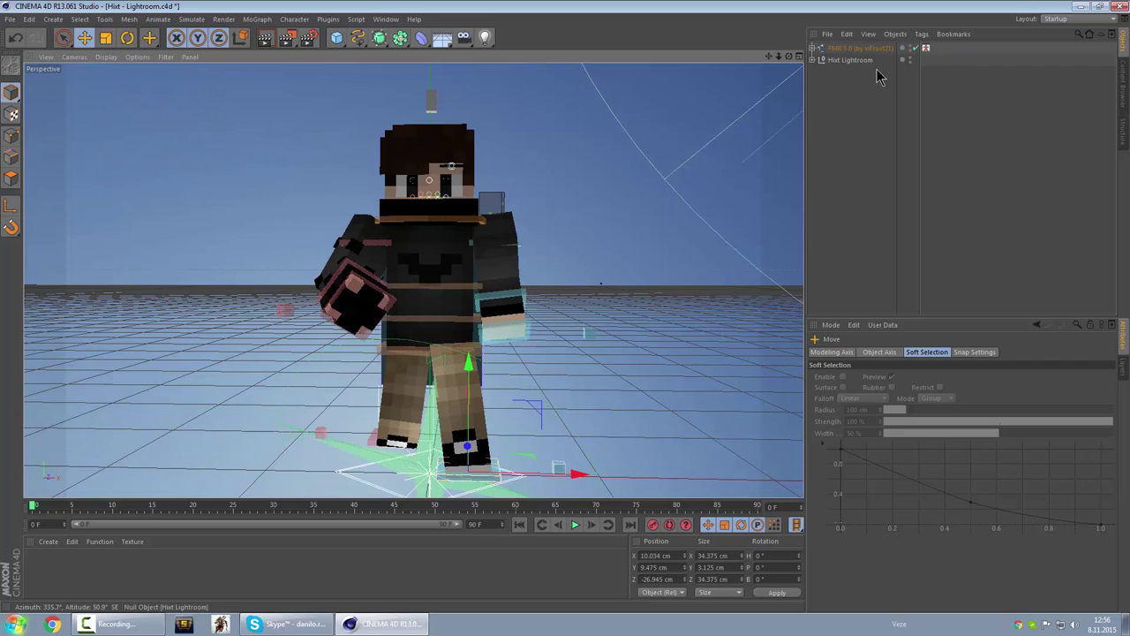
Open the rig's armor and tool options and preview the helmet and chestplate by switching each on and off again.
{"action": "left_click", "coordinate": [855, 48]}
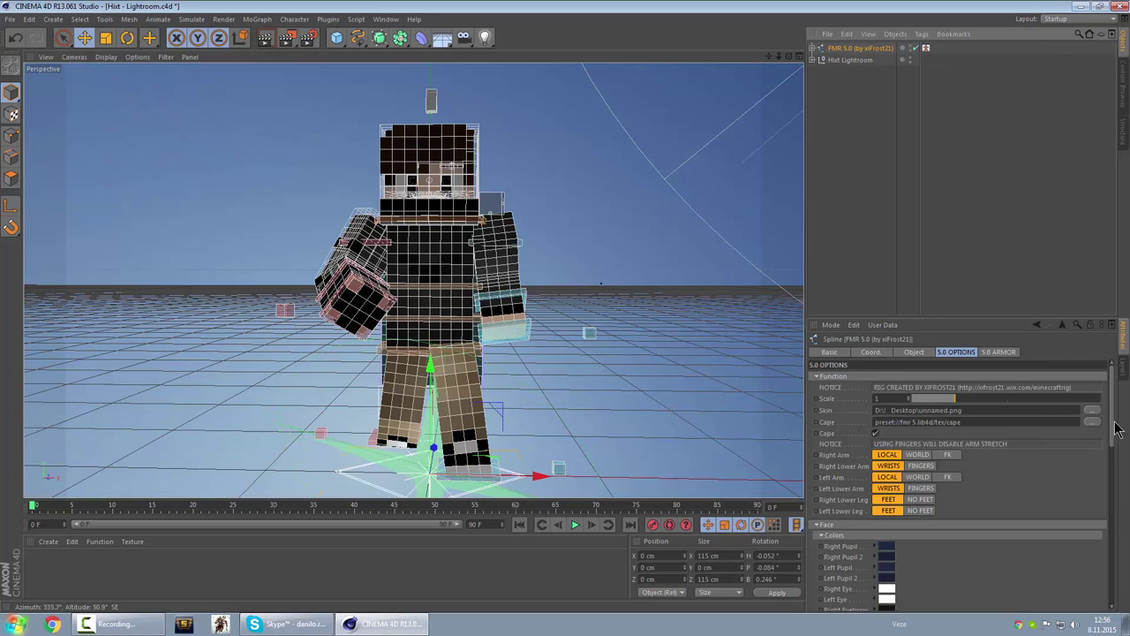
{"action": "left_click_drag", "start_coordinate": [1116, 424], "coordinate": [1123, 622]}
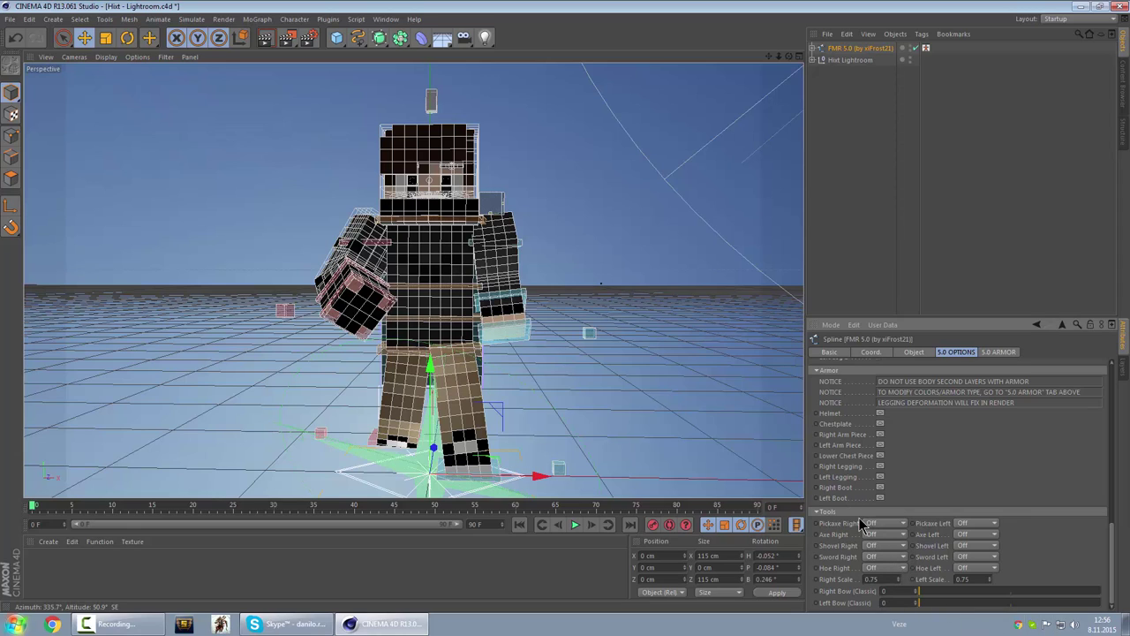
{"action": "left_click", "coordinate": [880, 412]}
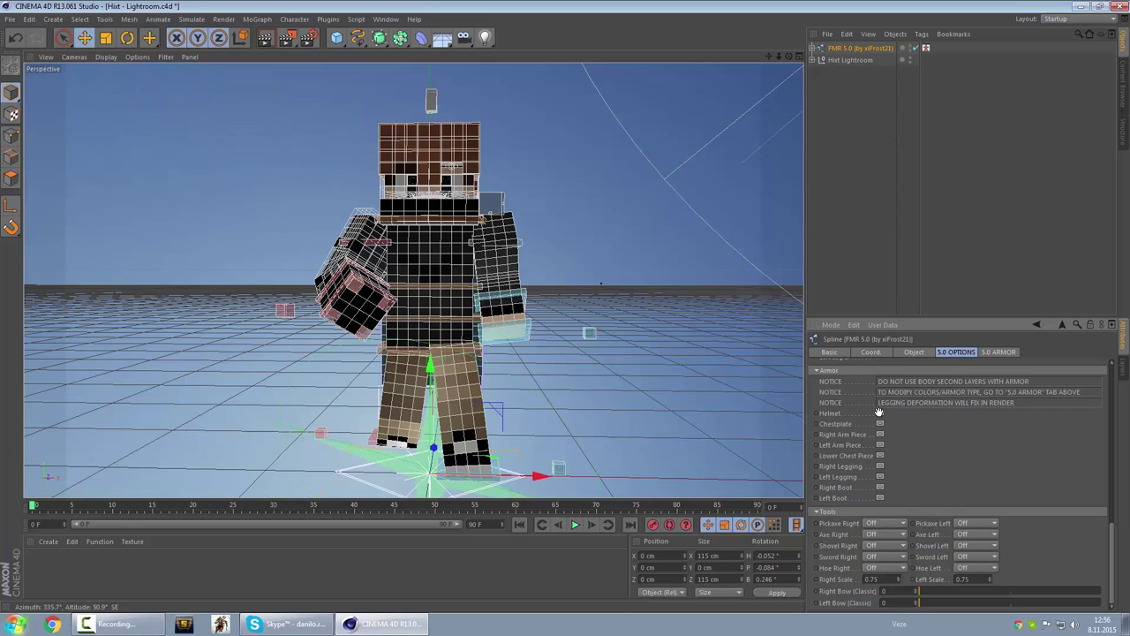
{"action": "left_click", "coordinate": [880, 412]}
{"action": "left_click", "coordinate": [880, 424]}
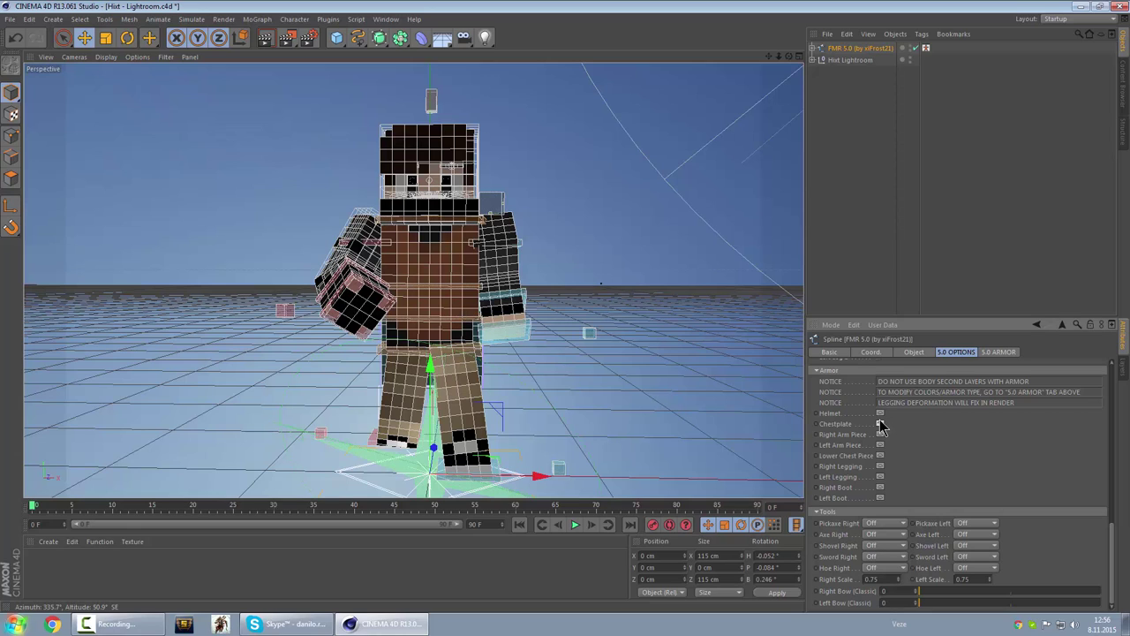
{"action": "left_click", "coordinate": [879, 424]}
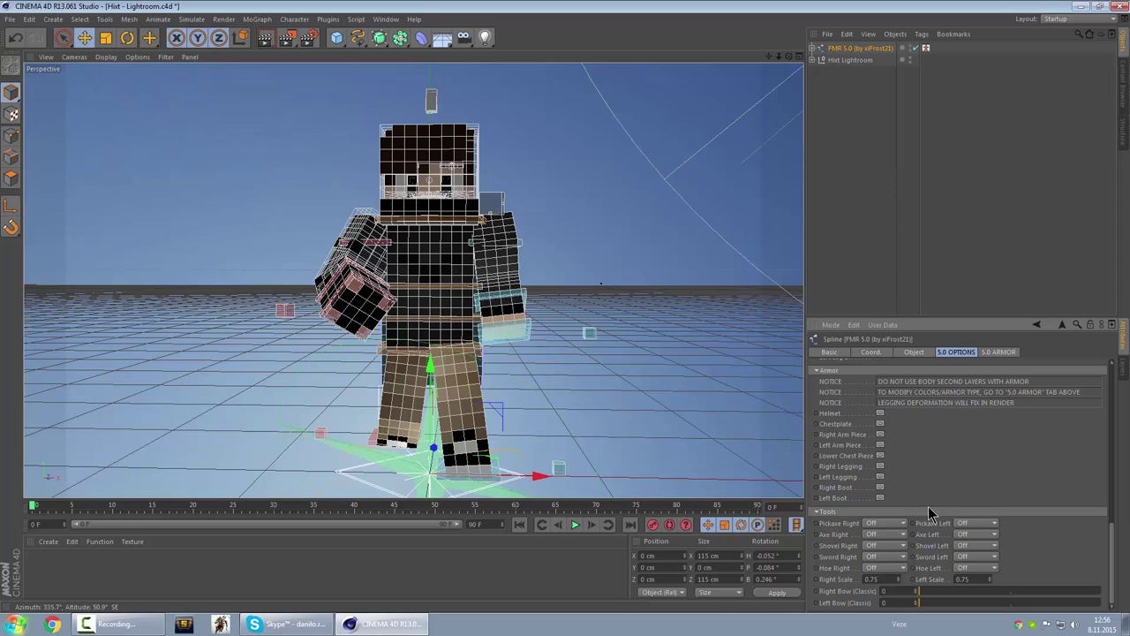
Set the rig's right sword to Iron, move the sword off the body and rotate its heading to about -73.2°.
{"action": "left_click", "coordinate": [874, 568]}
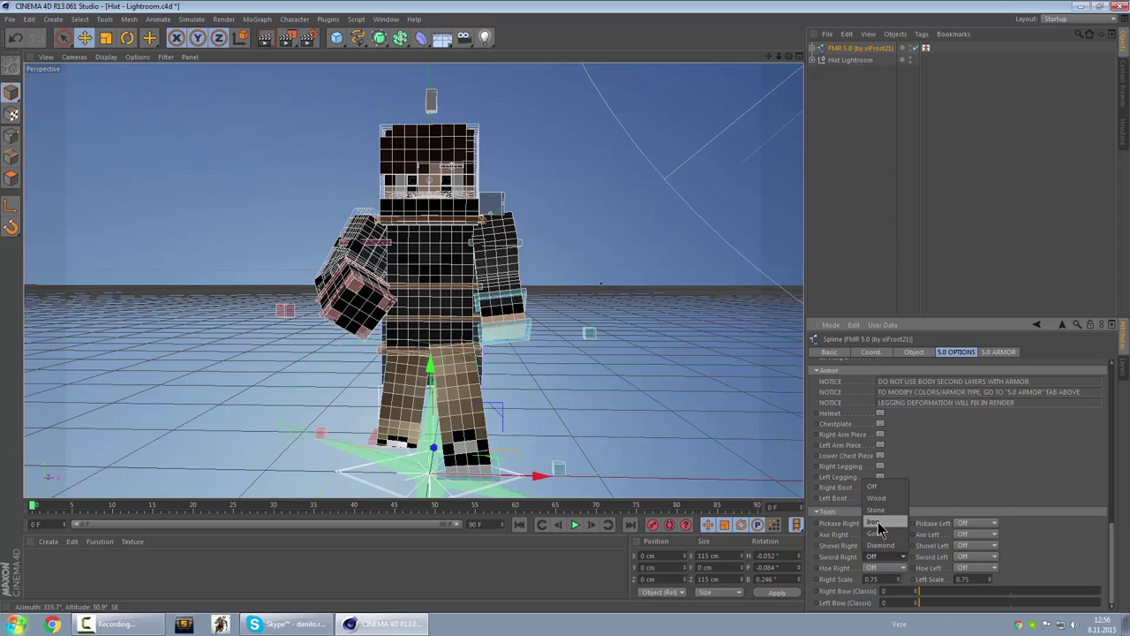
{"action": "left_click", "coordinate": [881, 525]}
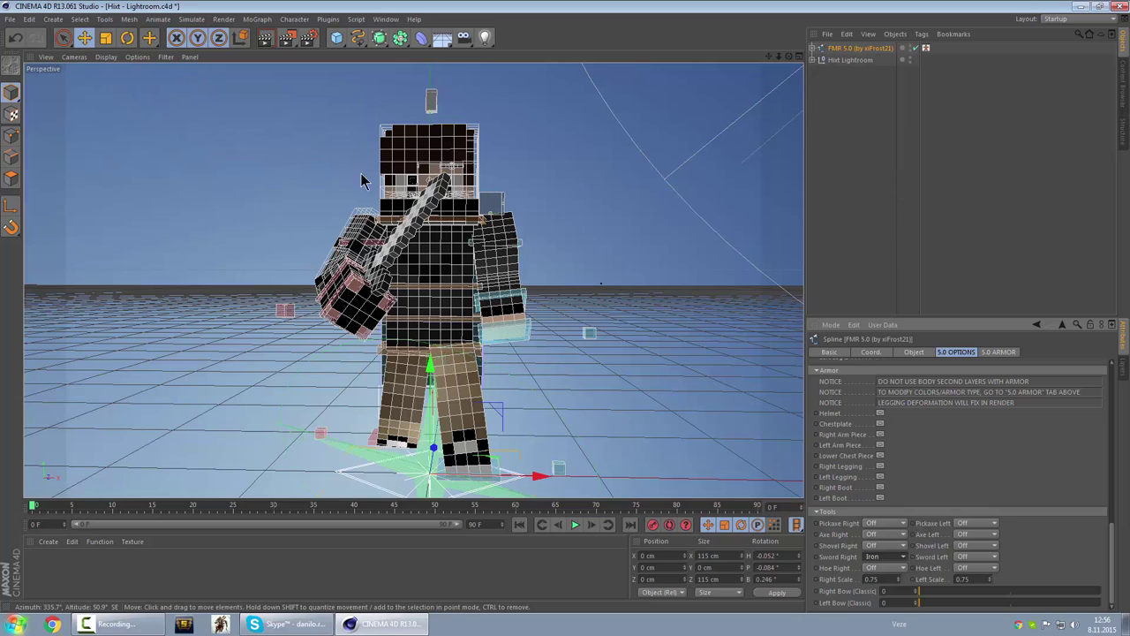
{"action": "left_click", "coordinate": [397, 253]}
{"action": "left_click_drag", "start_coordinate": [439, 199], "coordinate": [358, 464]}
{"action": "key", "text": "r"}
{"action": "left_click_drag", "start_coordinate": [789, 56], "coordinate": [764, 53]}
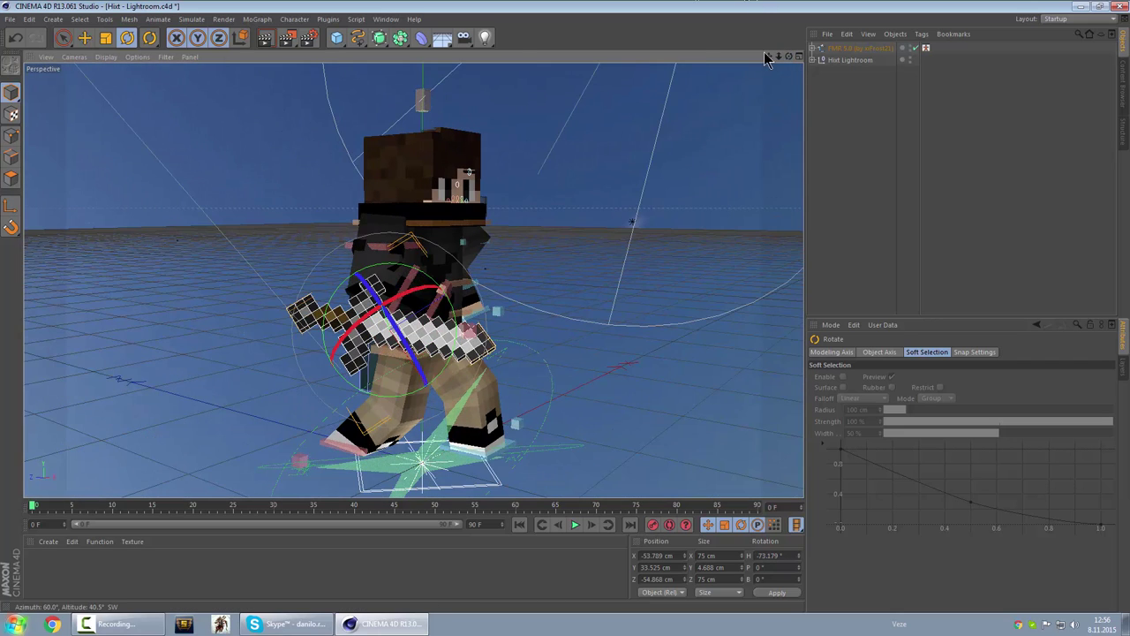
Fit the sword into the right hand at about X 8.9, Y -2.9, Z -59.5 cm, with its heading rotated to about -79.1°.
{"action": "left_click", "coordinate": [81, 36]}
{"action": "left_click_drag", "start_coordinate": [419, 340], "coordinate": [556, 329]}
{"action": "left_click_drag", "start_coordinate": [789, 62], "coordinate": [733, 65]}
{"action": "left_click_drag", "start_coordinate": [277, 329], "coordinate": [370, 276]}
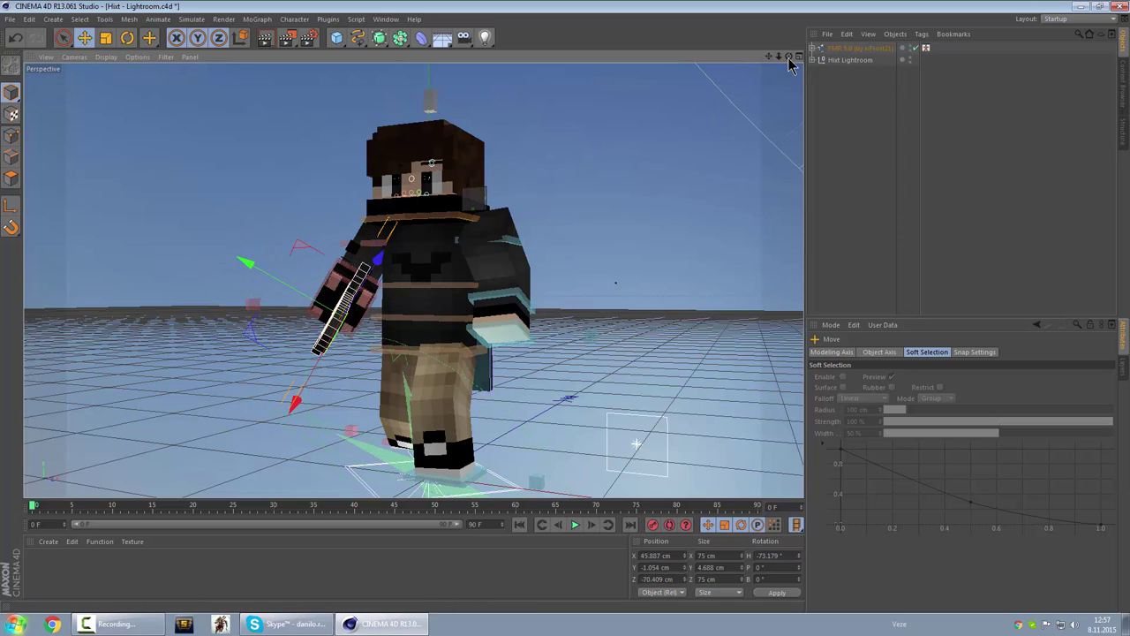
{"action": "left_click_drag", "start_coordinate": [789, 58], "coordinate": [861, 82]}
{"action": "left_click_drag", "start_coordinate": [628, 334], "coordinate": [547, 346]}
{"action": "left_click", "coordinate": [128, 38]}
{"action": "left_click", "coordinate": [84, 38]}
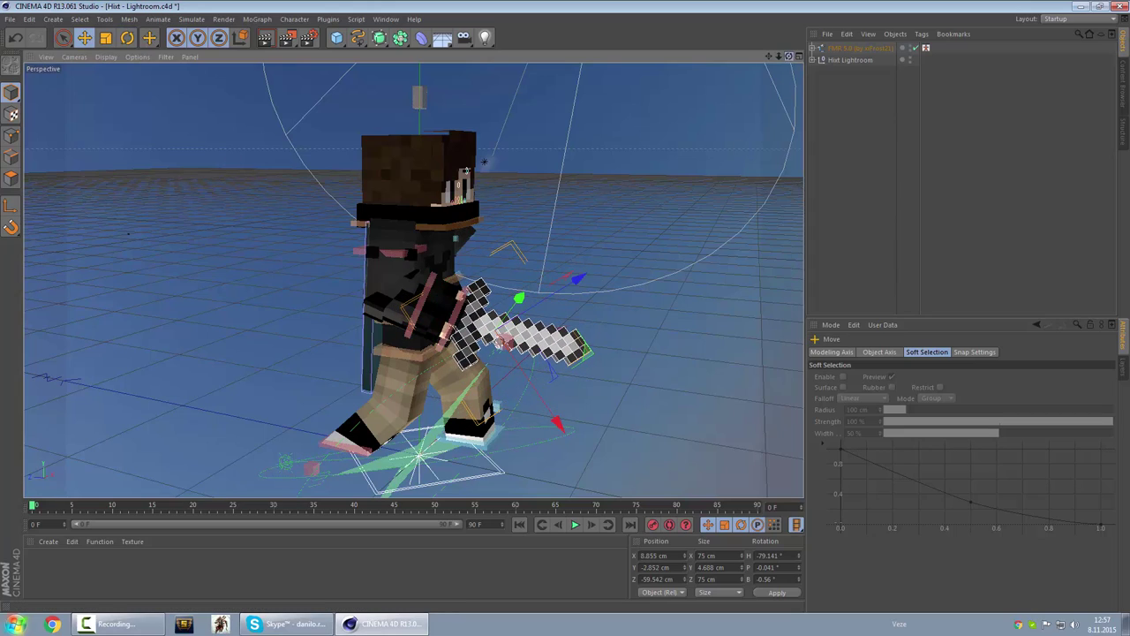
View the sword from the front and nudge it sideways in the right hand to about Y 0.3 cm.
{"action": "left_click_drag", "start_coordinate": [788, 56], "coordinate": [530, 16]}
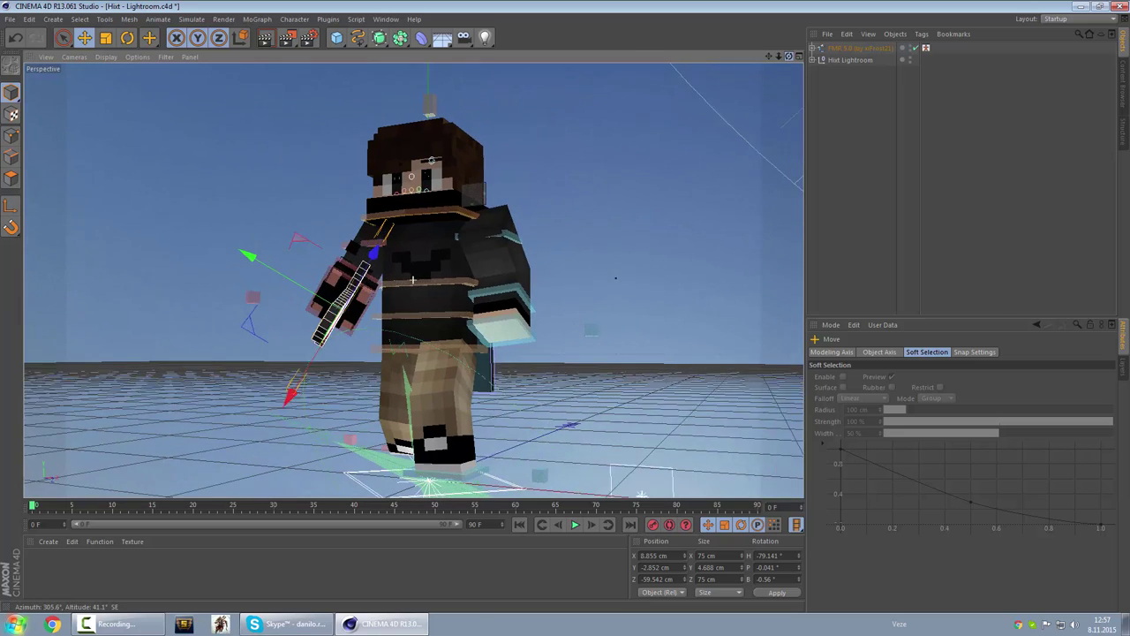
{"action": "left_click_drag", "start_coordinate": [402, 178], "coordinate": [391, 181], "text": "alt"}
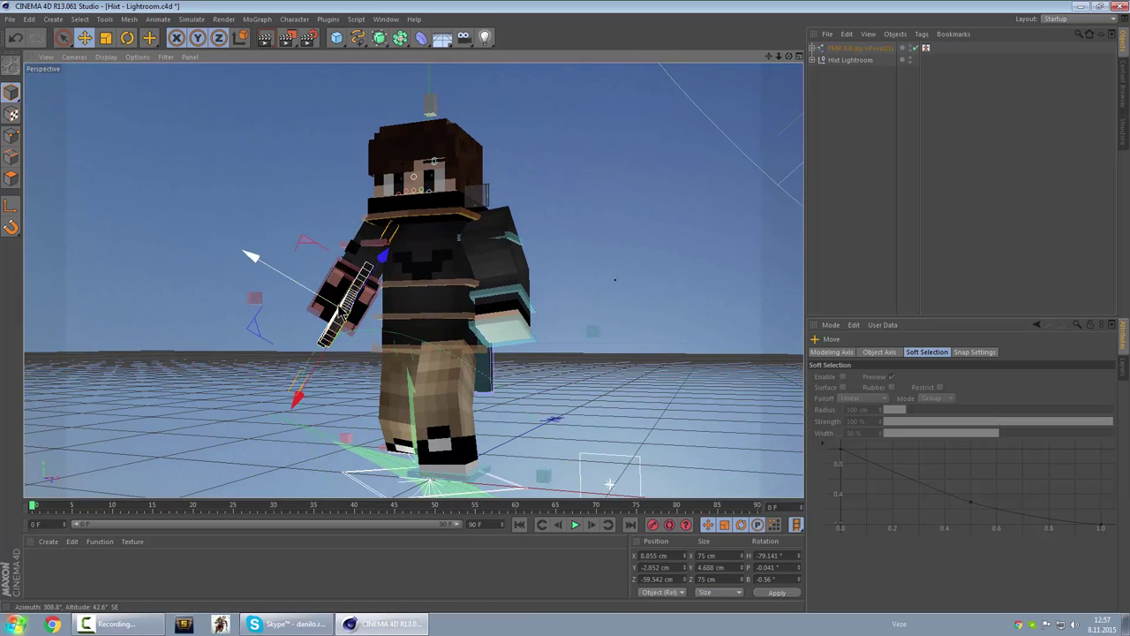
{"action": "left_click_drag", "start_coordinate": [339, 309], "coordinate": [334, 306]}
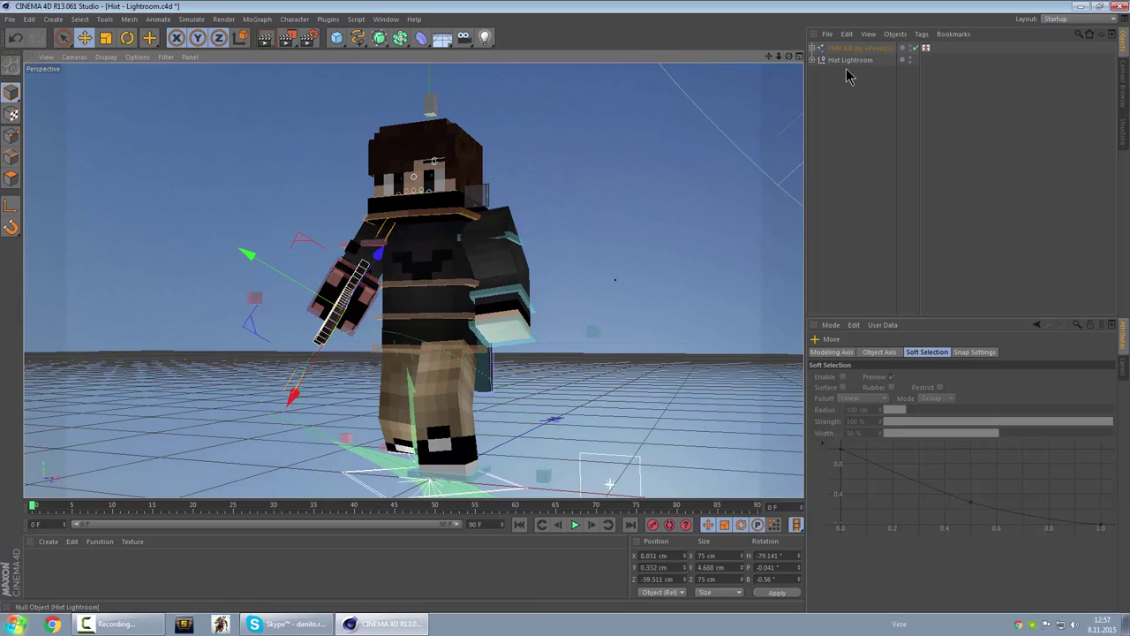
Select the cape on the character's back, shift it to about X -4, Y -0.7 cm, and check it from the side.
{"action": "left_click_drag", "start_coordinate": [790, 57], "coordinate": [1015, 62]}
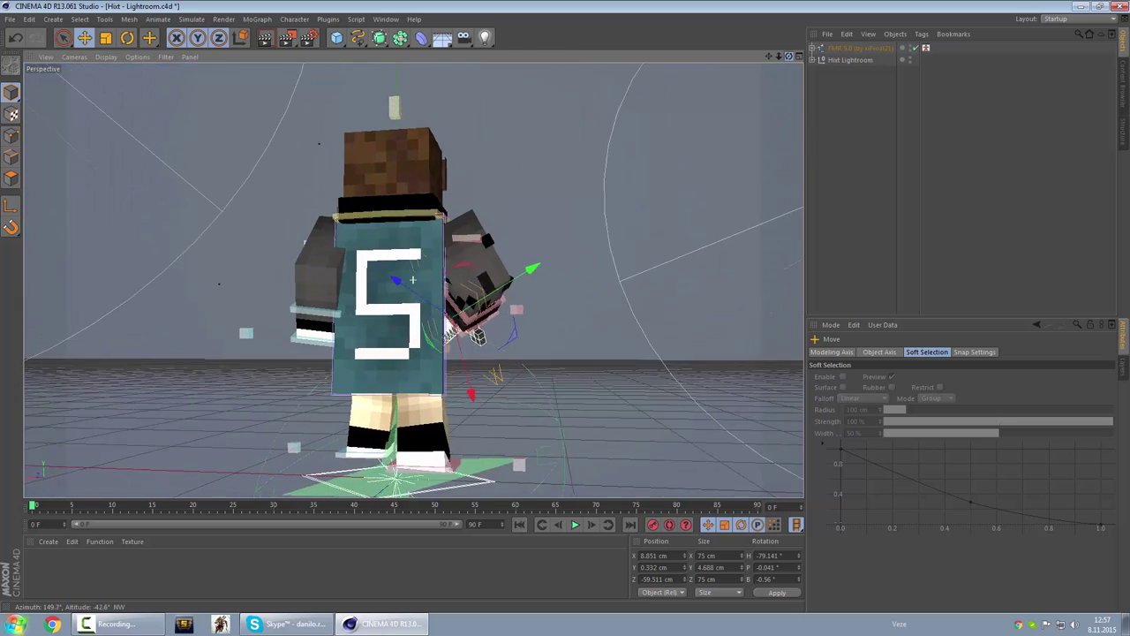
{"action": "left_click_drag", "start_coordinate": [413, 279], "coordinate": [650, 233]}
{"action": "left_click", "coordinate": [414, 334]}
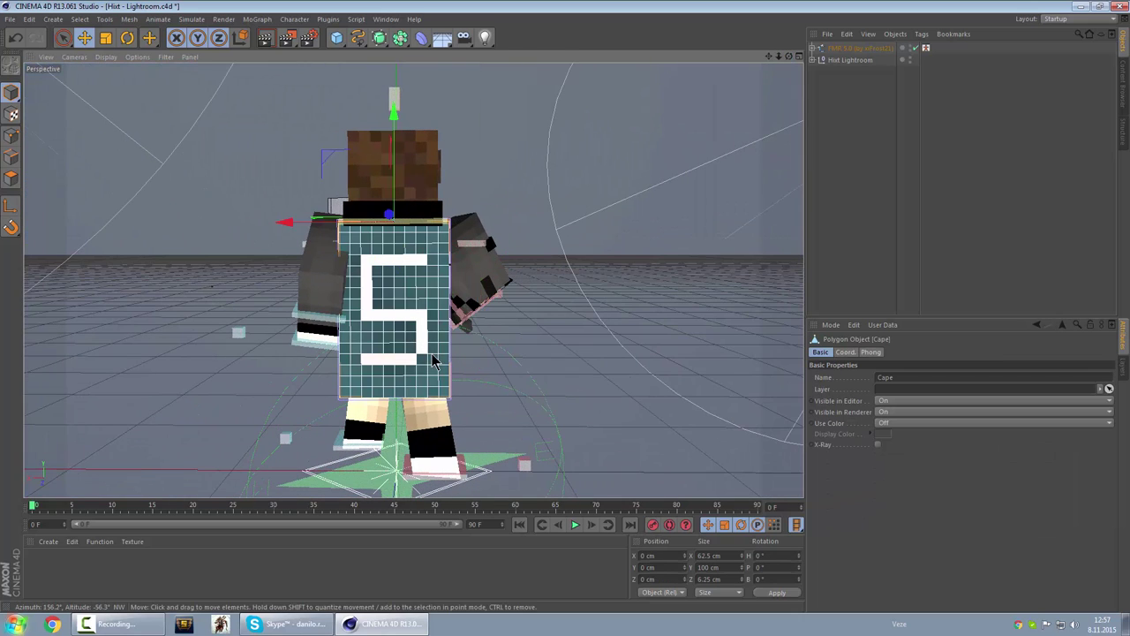
{"action": "mouse_move", "coordinate": [433, 360]}
{"action": "left_mouse_down"}
{"action": "mouse_move", "coordinate": [458, 362]}
{"action": "mouse_move", "coordinate": [441, 362]}
{"action": "left_mouse_up"}
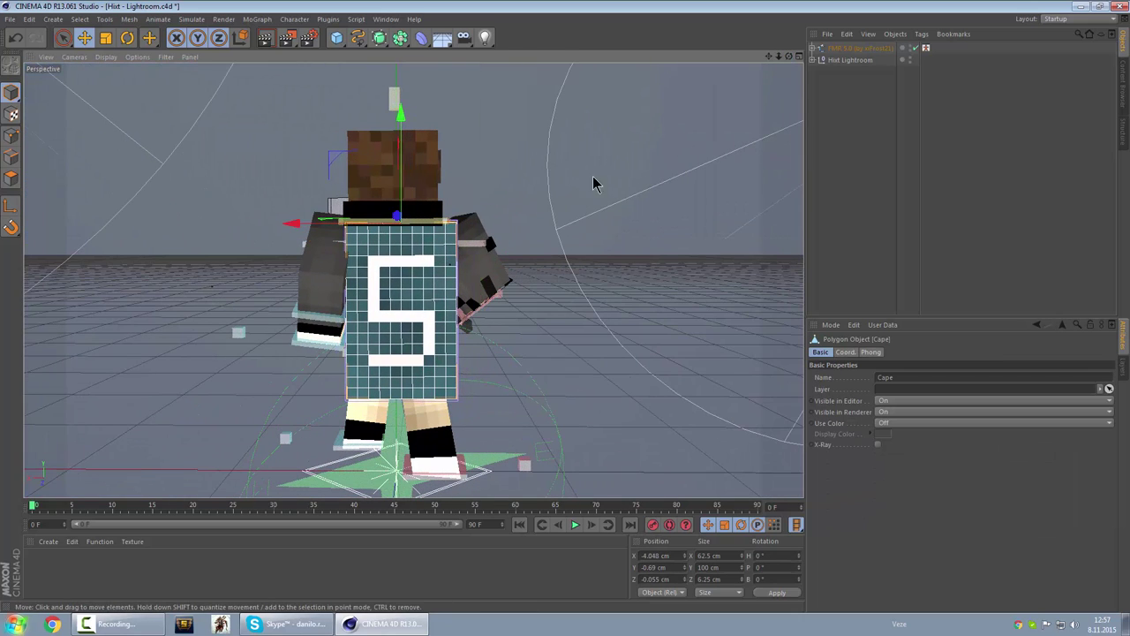
{"action": "left_click_drag", "start_coordinate": [789, 57], "coordinate": [413, 280]}
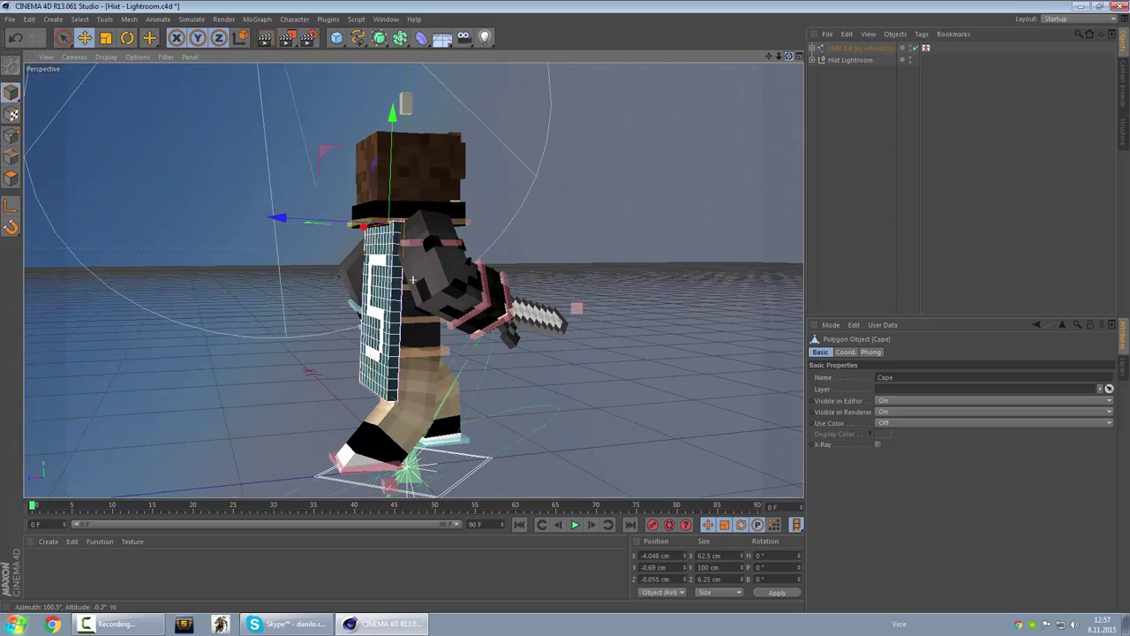
{"action": "left_click_drag", "start_coordinate": [746, 60], "coordinate": [757, 71]}
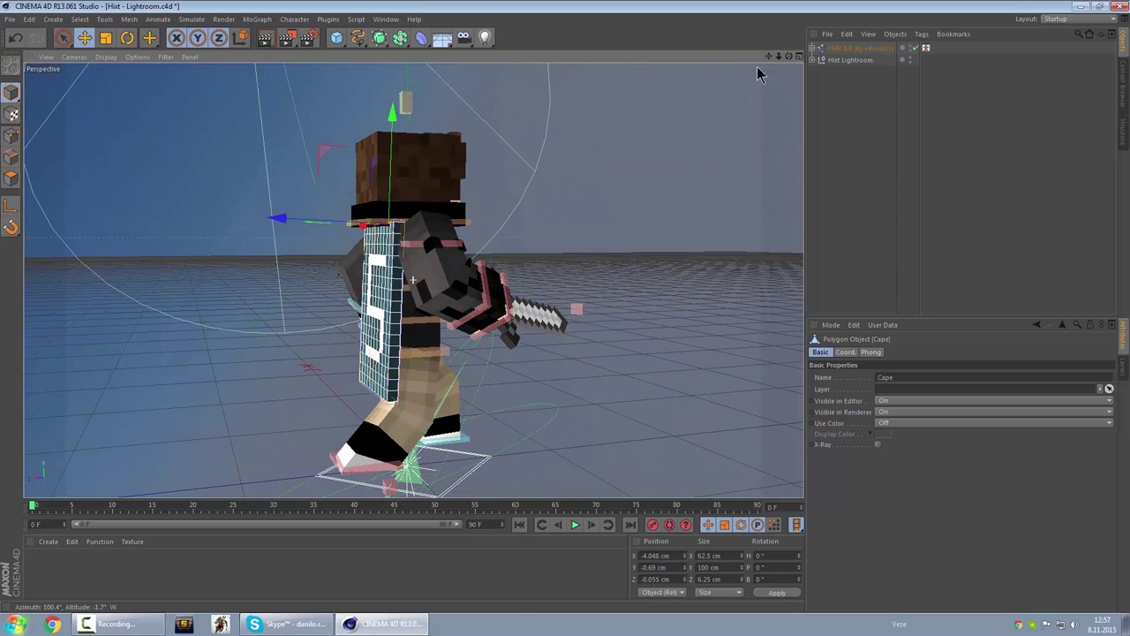
Move the cape slightly backward, away from the body, and check the pose from the front and back.
{"action": "left_click", "coordinate": [393, 410]}
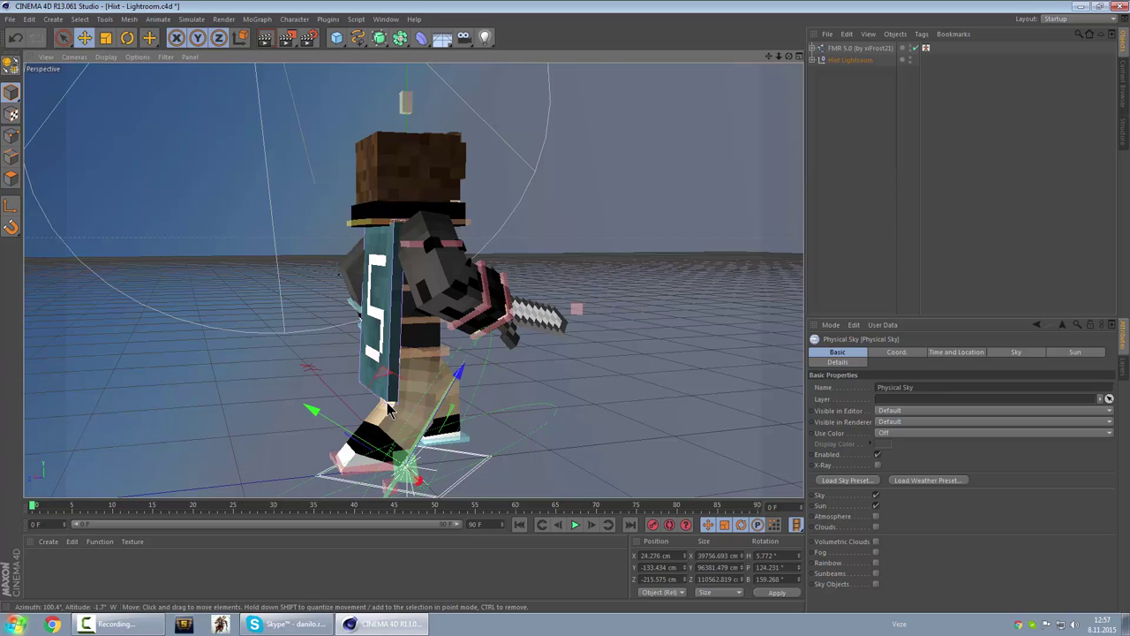
{"action": "left_click", "coordinate": [392, 400]}
{"action": "left_click_drag", "start_coordinate": [392, 403], "coordinate": [351, 326]}
{"action": "left_click", "coordinate": [390, 392]}
{"action": "left_click", "coordinate": [391, 313]}
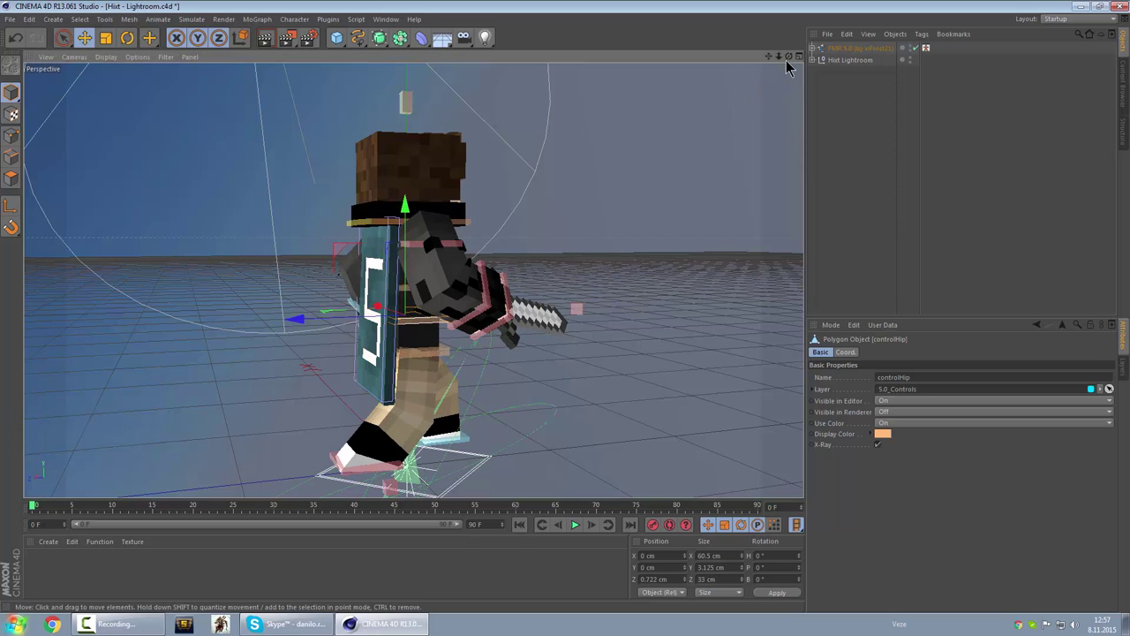
{"action": "left_click_drag", "start_coordinate": [788, 55], "coordinate": [758, 71]}
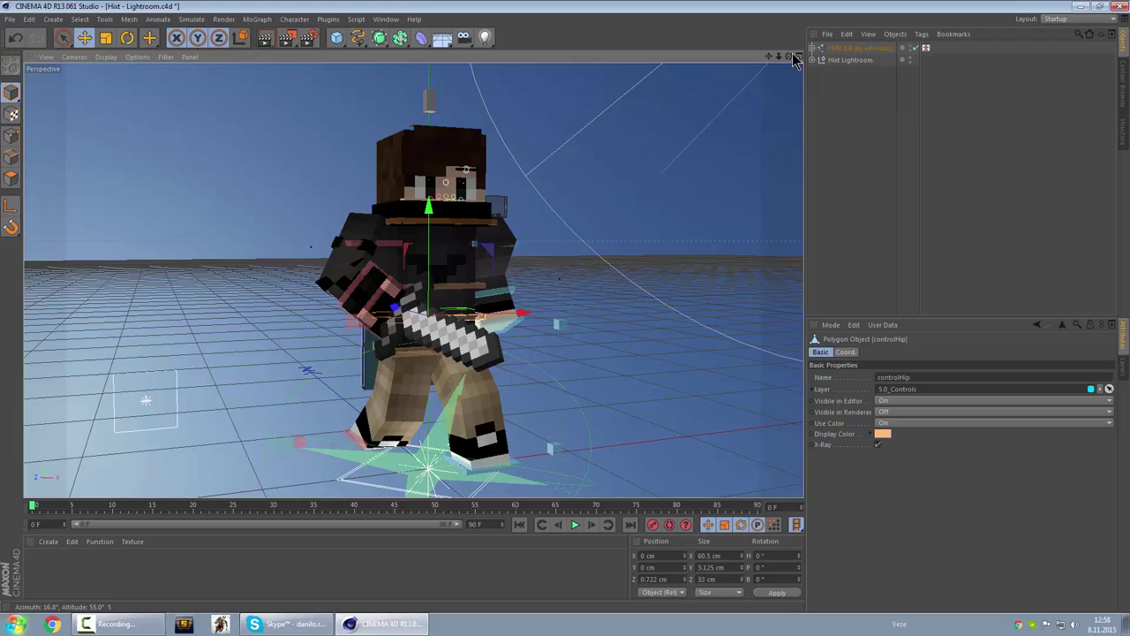
{"action": "left_click_drag", "start_coordinate": [788, 56], "coordinate": [649, 54]}
{"action": "left_click_drag", "start_coordinate": [412, 280], "coordinate": [412, 280], "text": "alt"}
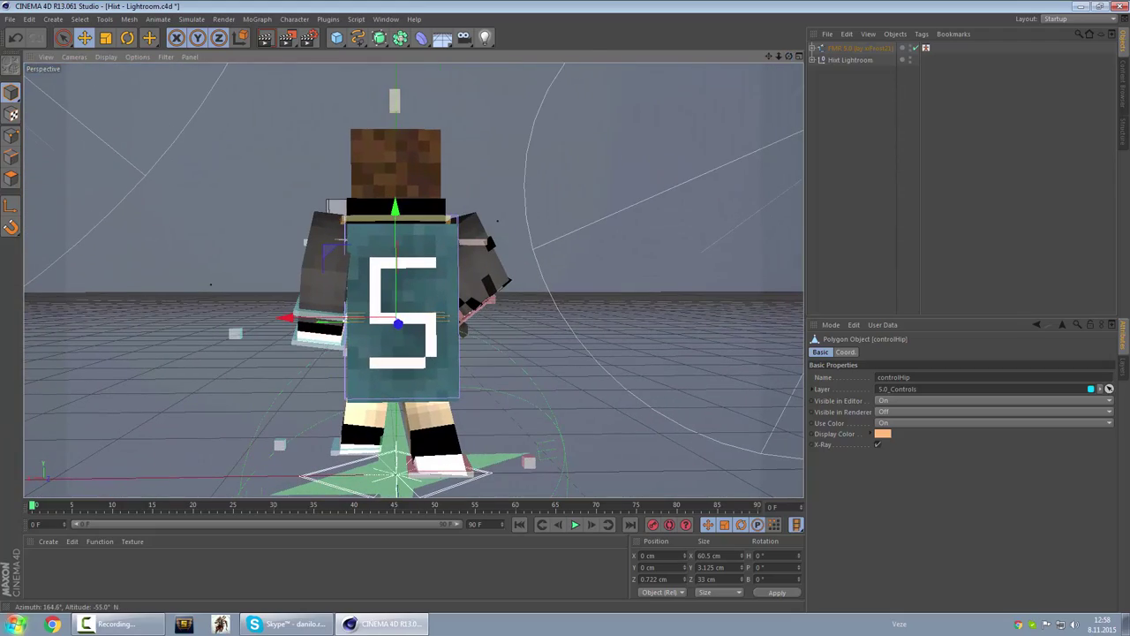
Select the character's left hand control in the visual selector and move the hand outward and forward to about X 17.7, Y 16.1, Z -15.8 cm.
{"action": "left_click", "coordinate": [925, 48]}
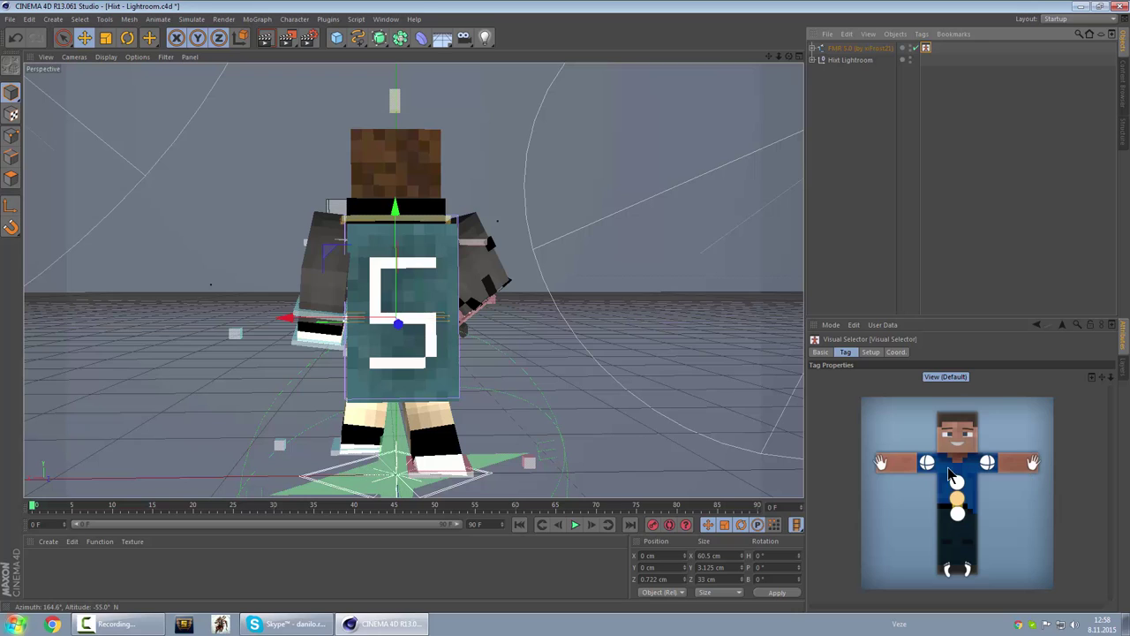
{"action": "left_click", "coordinate": [1035, 471]}
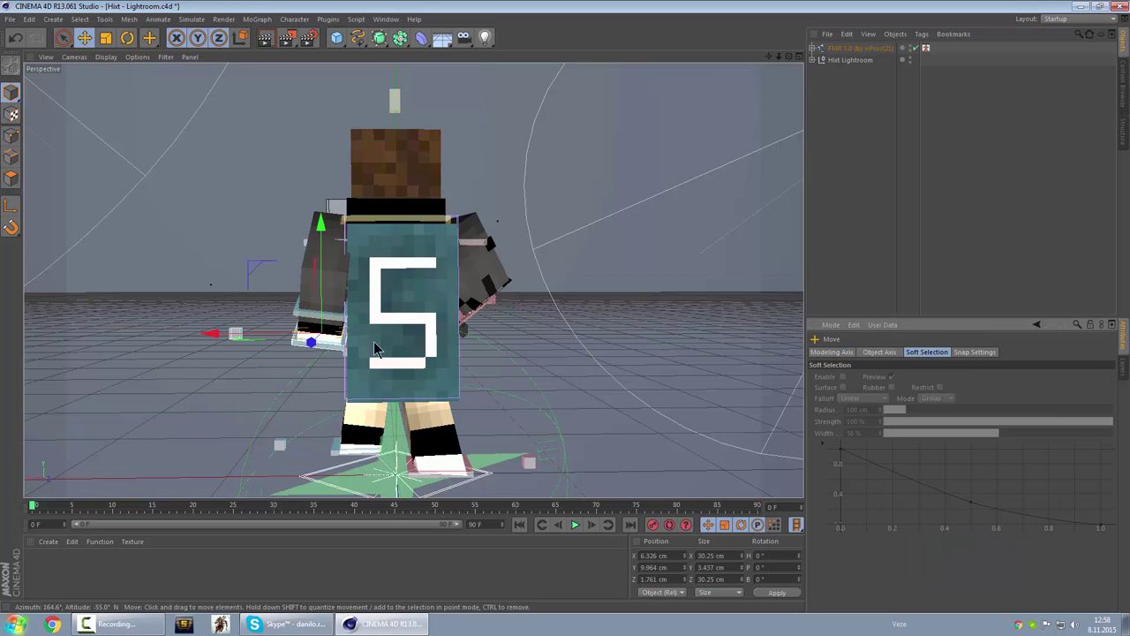
{"action": "left_click_drag", "start_coordinate": [334, 300], "coordinate": [321, 290]}
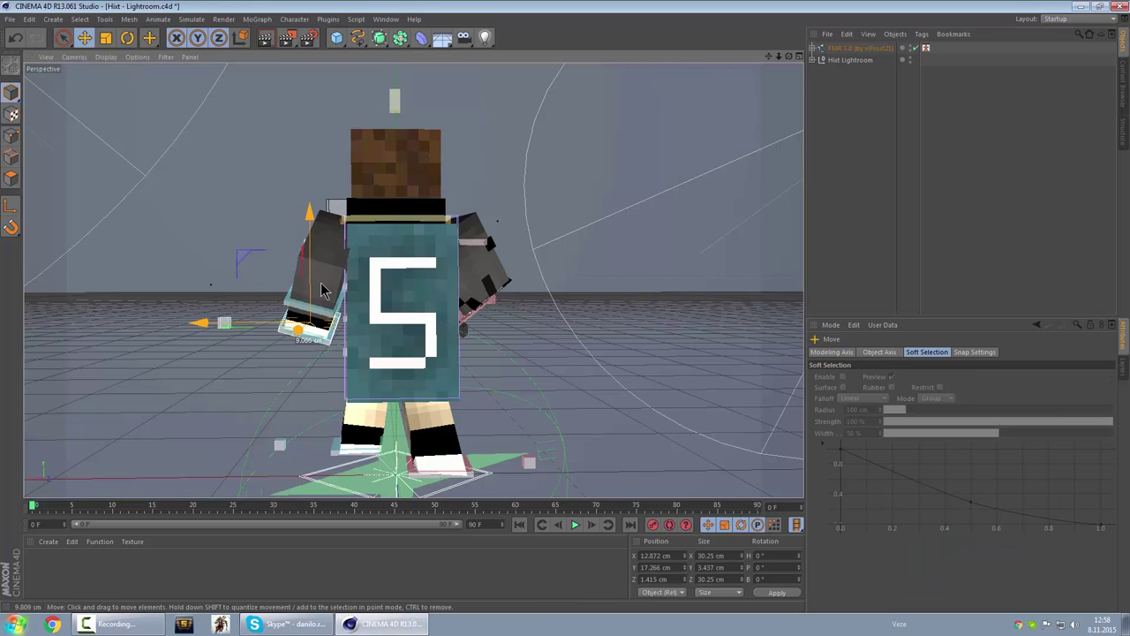
{"action": "left_click_drag", "start_coordinate": [789, 57], "coordinate": [943, 97]}
{"action": "left_click_drag", "start_coordinate": [418, 401], "coordinate": [419, 404]}
{"action": "left_click_drag", "start_coordinate": [439, 332], "coordinate": [405, 336]}
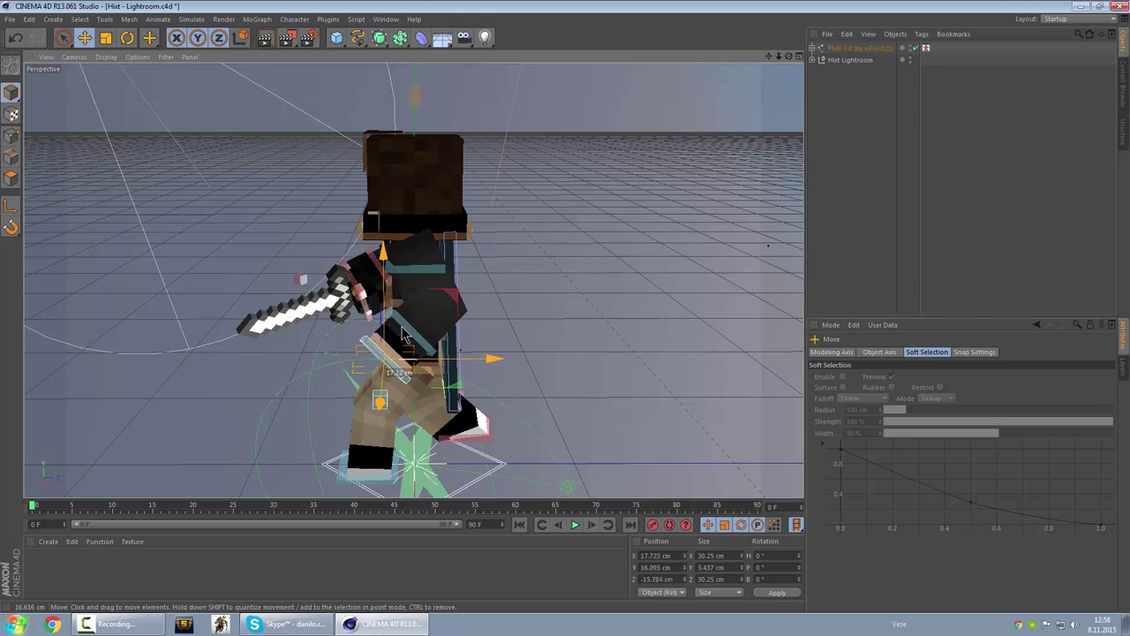
{"action": "left_click_drag", "start_coordinate": [782, 57], "coordinate": [753, 60]}
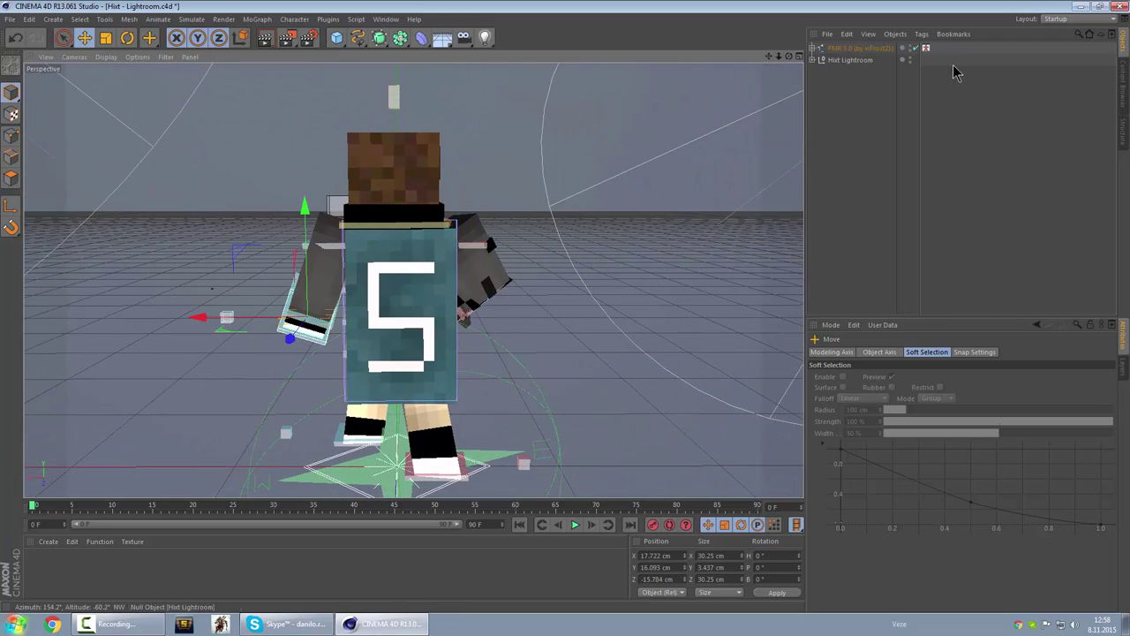
Select the cape, shift it to about X -2.6, Y -2.5, Z 1.5 cm, and check it from the side.
{"action": "left_click", "coordinate": [441, 376]}
{"action": "mouse_move", "coordinate": [444, 380]}
{"action": "left_mouse_down"}
{"action": "mouse_move", "coordinate": [446, 423]}
{"action": "mouse_move", "coordinate": [539, 442]}
{"action": "mouse_move", "coordinate": [371, 386]}
{"action": "mouse_move", "coordinate": [441, 386]}
{"action": "left_mouse_up"}
{"action": "left_click_drag", "start_coordinate": [790, 56], "coordinate": [759, 66]}
{"action": "left_click_drag", "start_coordinate": [269, 278], "coordinate": [103, 359], "text": "alt"}
{"action": "left_click_drag", "start_coordinate": [412, 280], "coordinate": [408, 291], "text": "alt"}
Undo the last change and move the cape to about X -2.4, Y -3.6, Z 2.2 cm.
{"action": "right_click", "coordinate": [375, 379]}
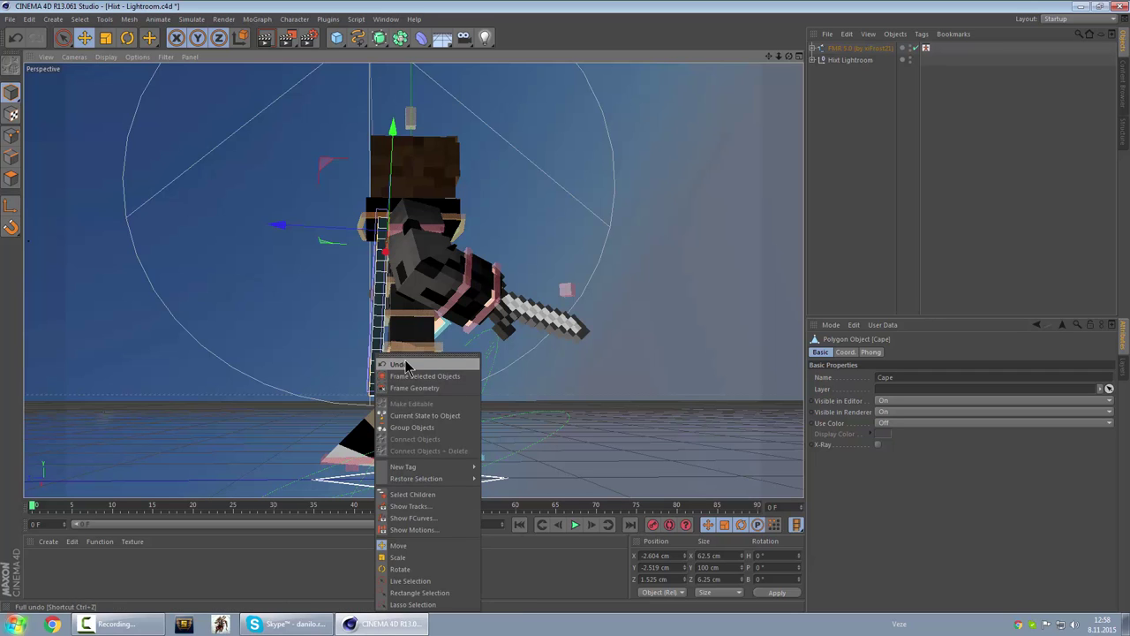
{"action": "left_click", "coordinate": [407, 365]}
{"action": "mouse_move", "coordinate": [381, 374]}
{"action": "left_mouse_down"}
{"action": "mouse_move", "coordinate": [369, 374]}
{"action": "mouse_move", "coordinate": [380, 380]}
{"action": "left_mouse_up"}
Frame the whole character from a front three-quarter angle, with the sword and face in view, for rendering.
{"action": "left_click_drag", "start_coordinate": [790, 57], "coordinate": [839, 88]}
{"action": "left_click_drag", "start_coordinate": [413, 280], "coordinate": [430, 284]}
{"action": "left_click_drag", "start_coordinate": [915, 30], "coordinate": [970, 19]}
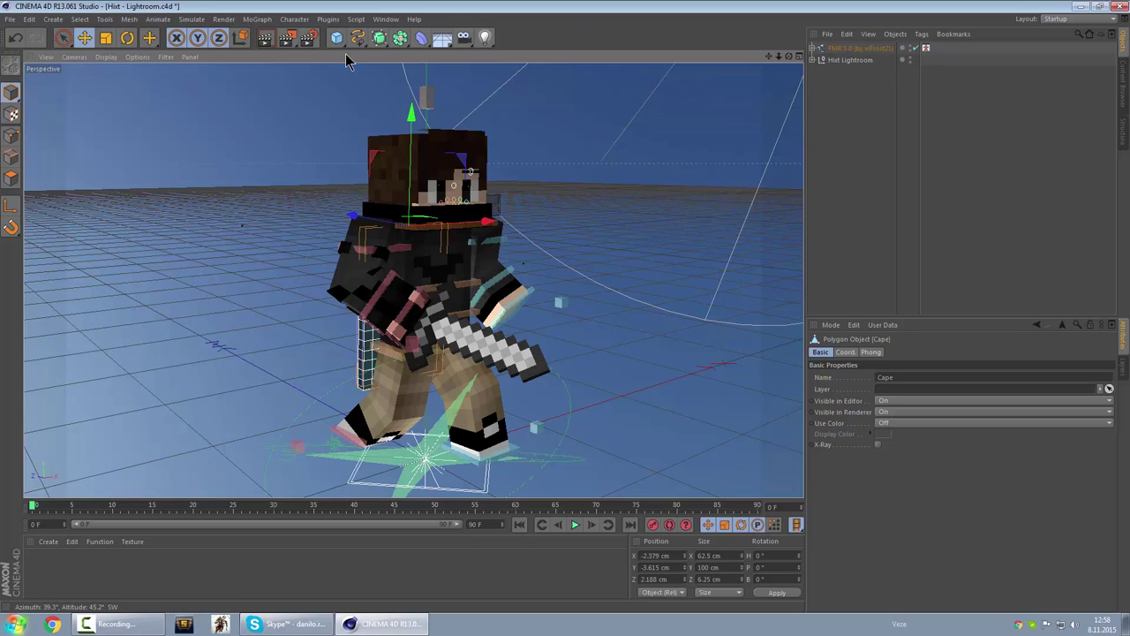
Open the render settings and replace the output path of the regular image with the name Zole.
{"action": "left_click", "coordinate": [308, 37]}
{"action": "left_click_drag", "start_coordinate": [353, 16], "coordinate": [825, 104]}
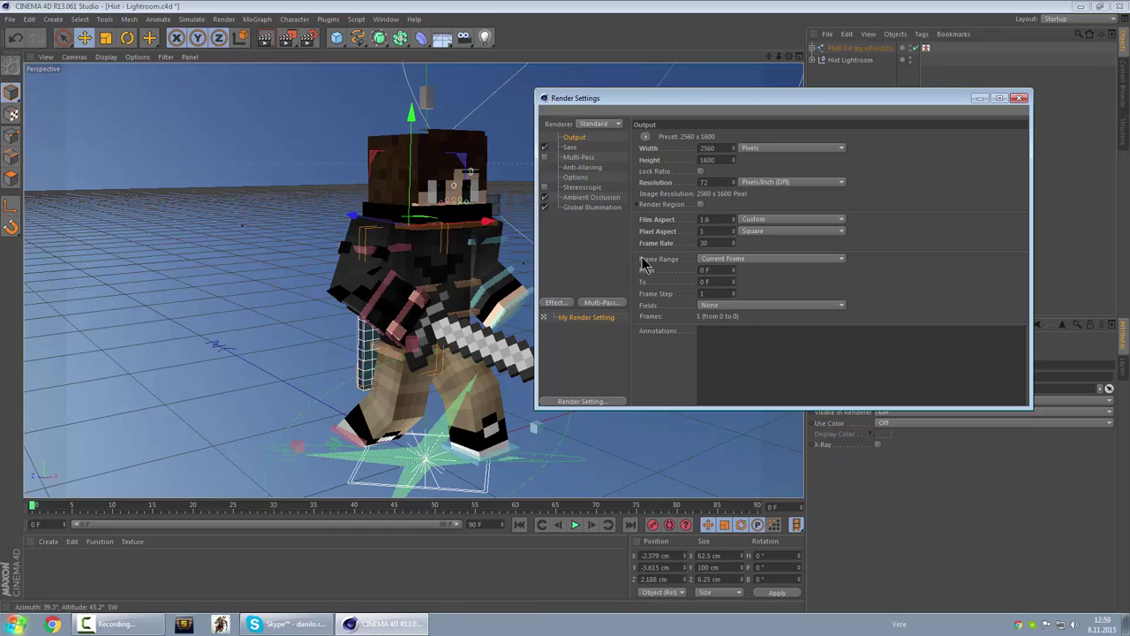
{"action": "left_click", "coordinate": [572, 148]}
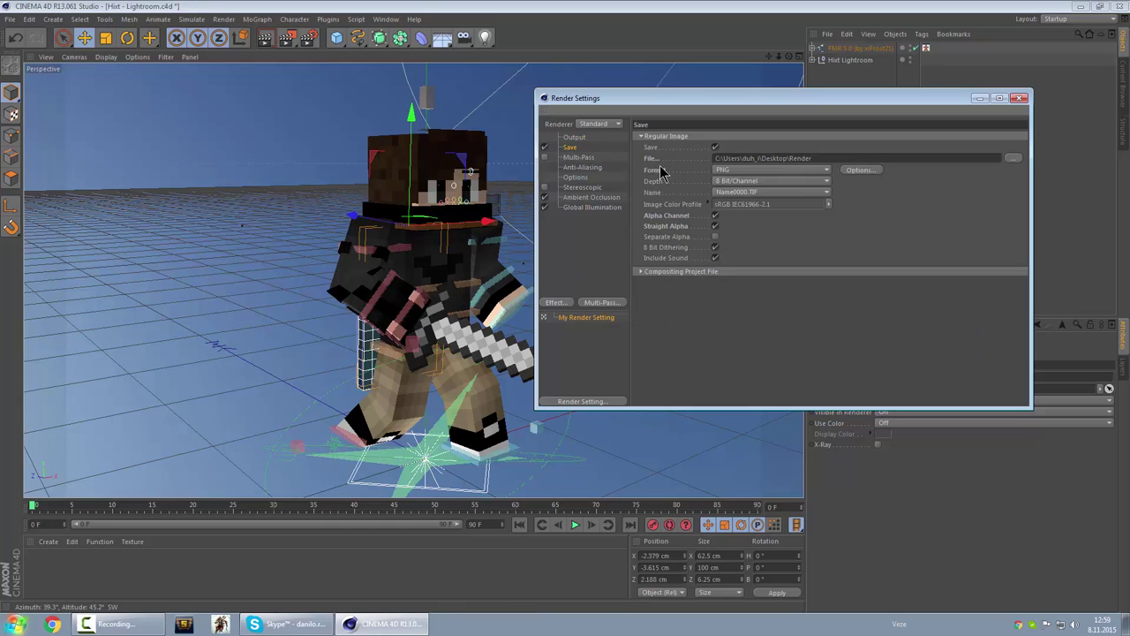
{"action": "left_click", "coordinate": [814, 159]}
{"action": "key", "text": "BackSpace"}
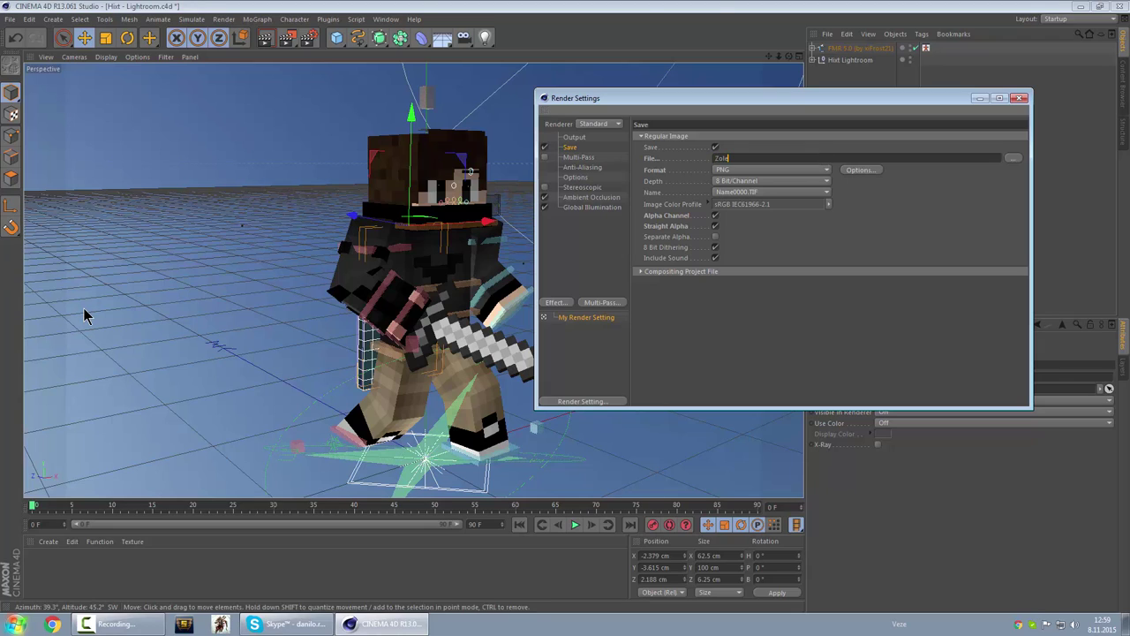
Set the render to save on the desktop under the file name Zole and close the render settings.
{"action": "left_click", "coordinate": [1013, 159]}
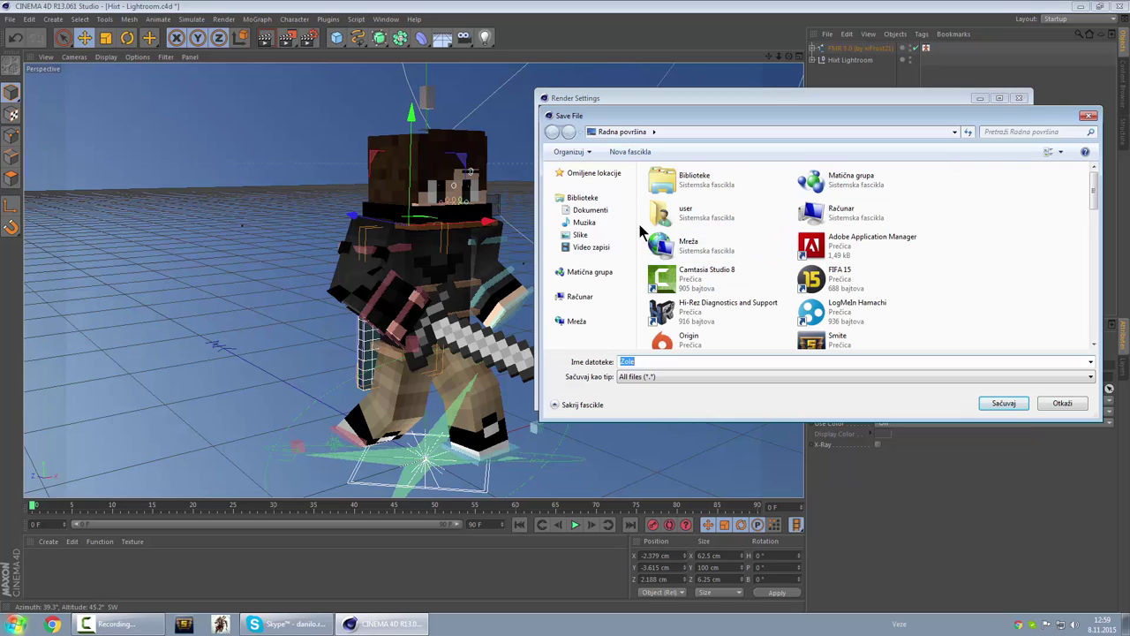
{"action": "left_click", "coordinate": [593, 173]}
{"action": "double_click", "coordinate": [694, 215]}
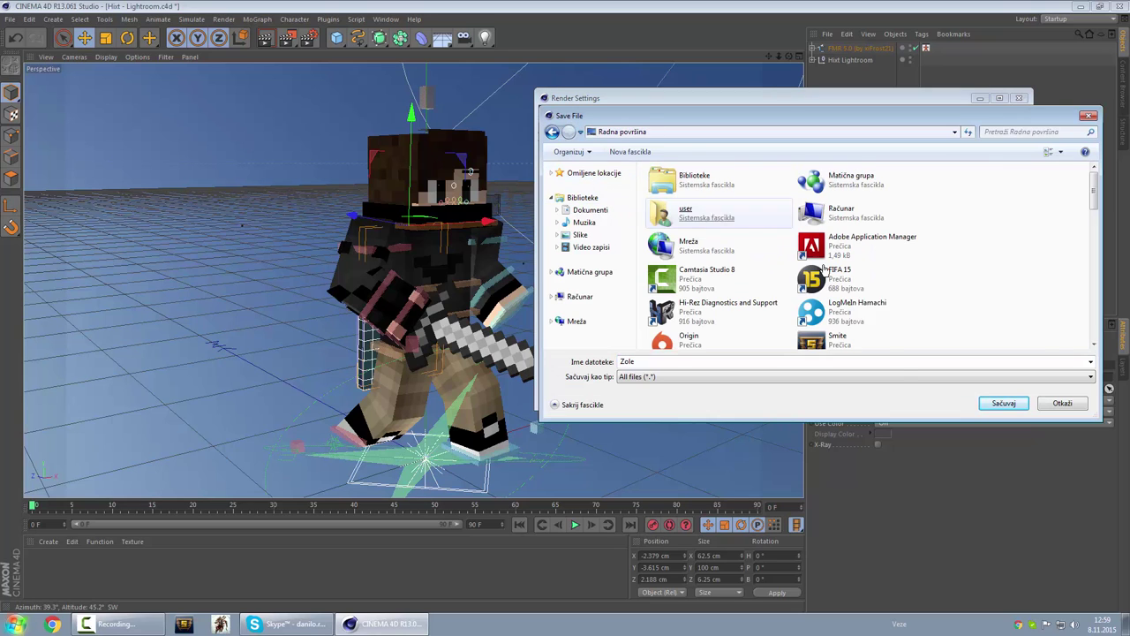
{"action": "left_click", "coordinate": [1005, 406]}
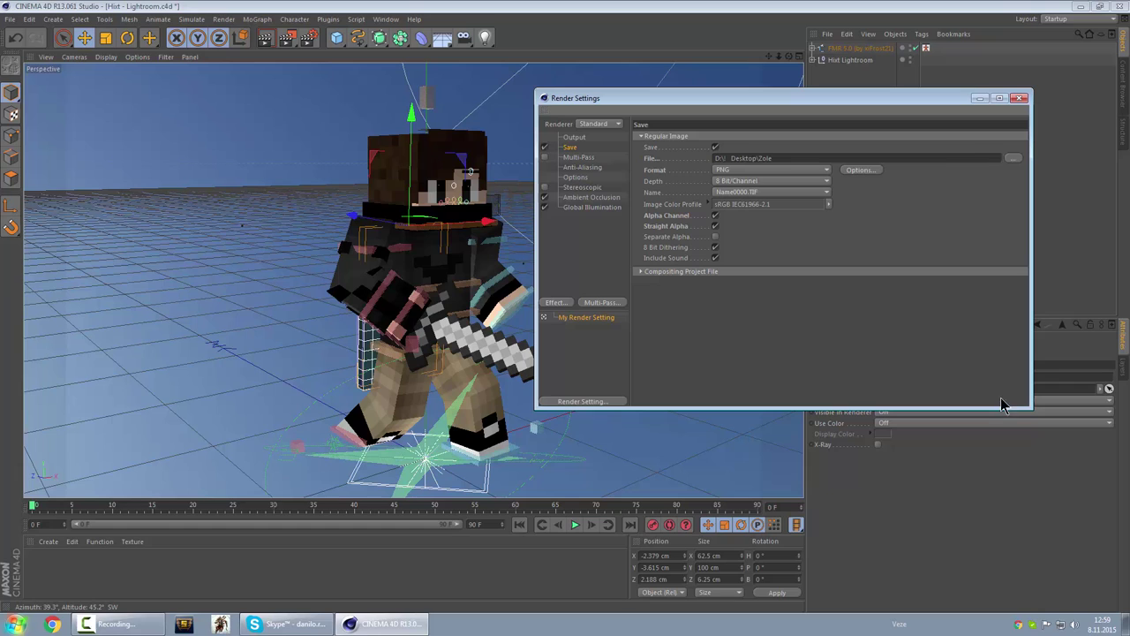
{"action": "left_click", "coordinate": [1020, 99]}
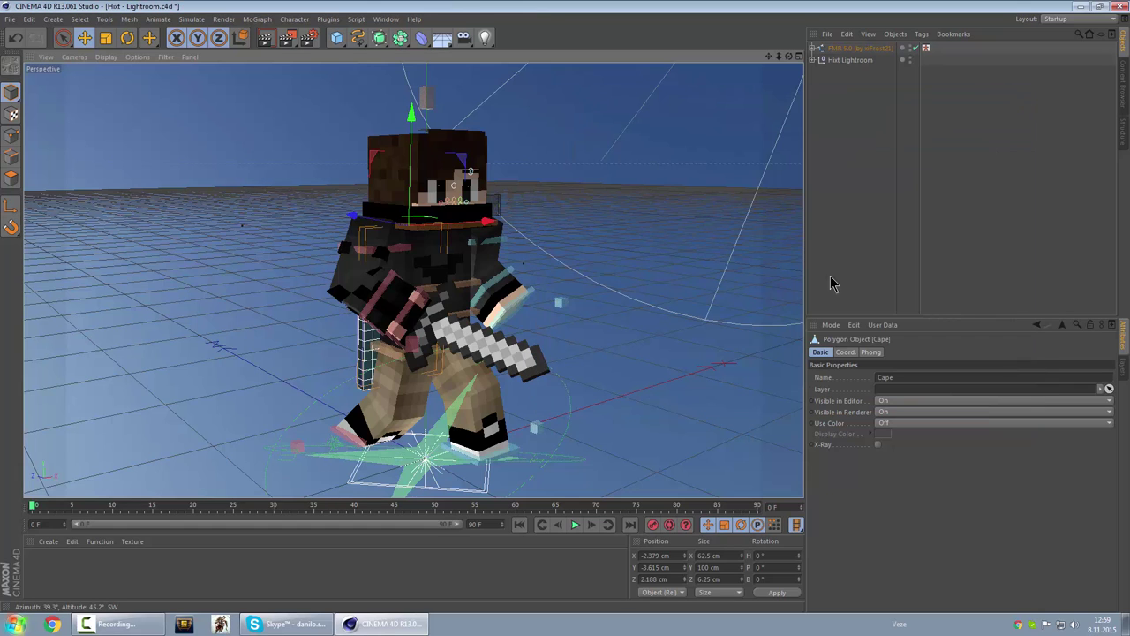
{"action": "left_click", "coordinate": [106, 623]}
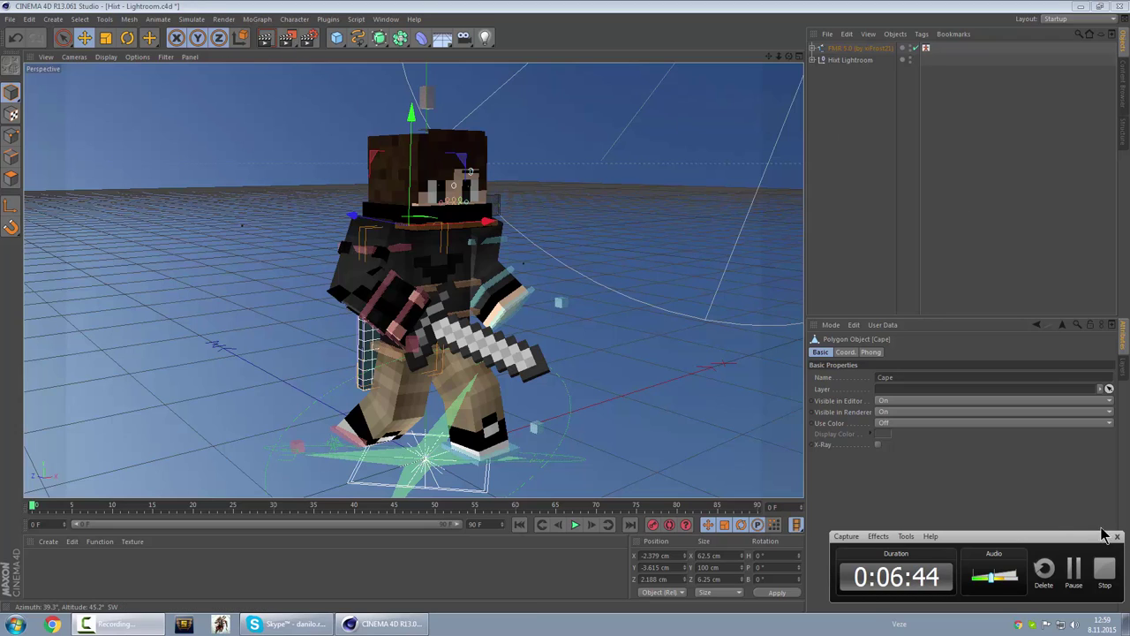
{"action": "left_click", "coordinate": [1075, 583]}
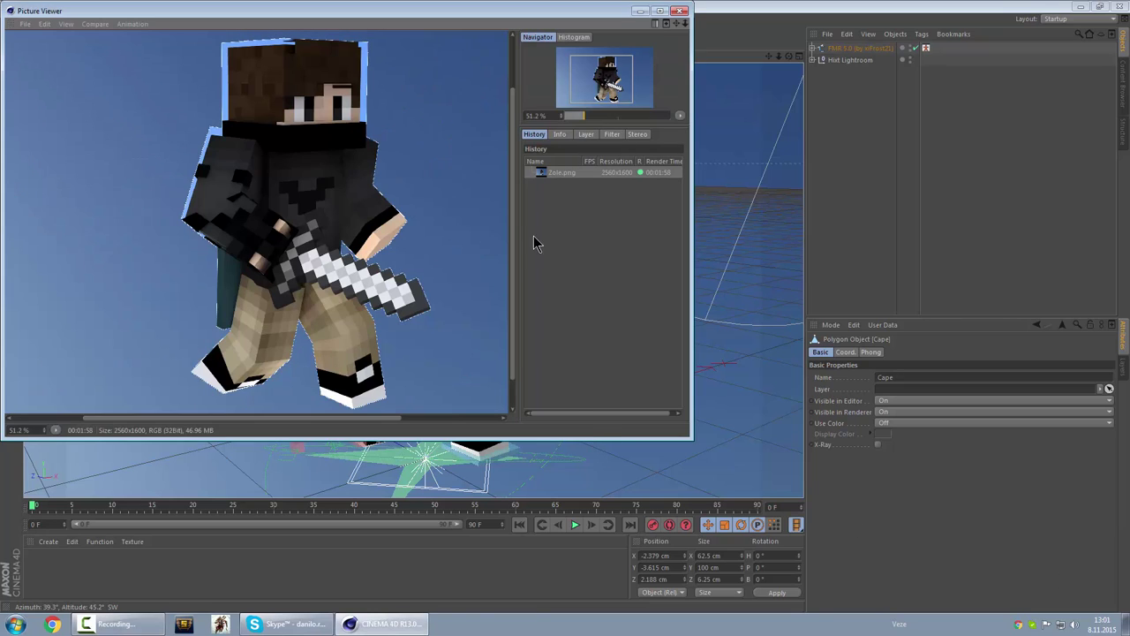
Close the Picture Viewer showing the finished render and exit Cinema 4D.
{"action": "left_click_drag", "start_coordinate": [559, 18], "coordinate": [720, 70]}
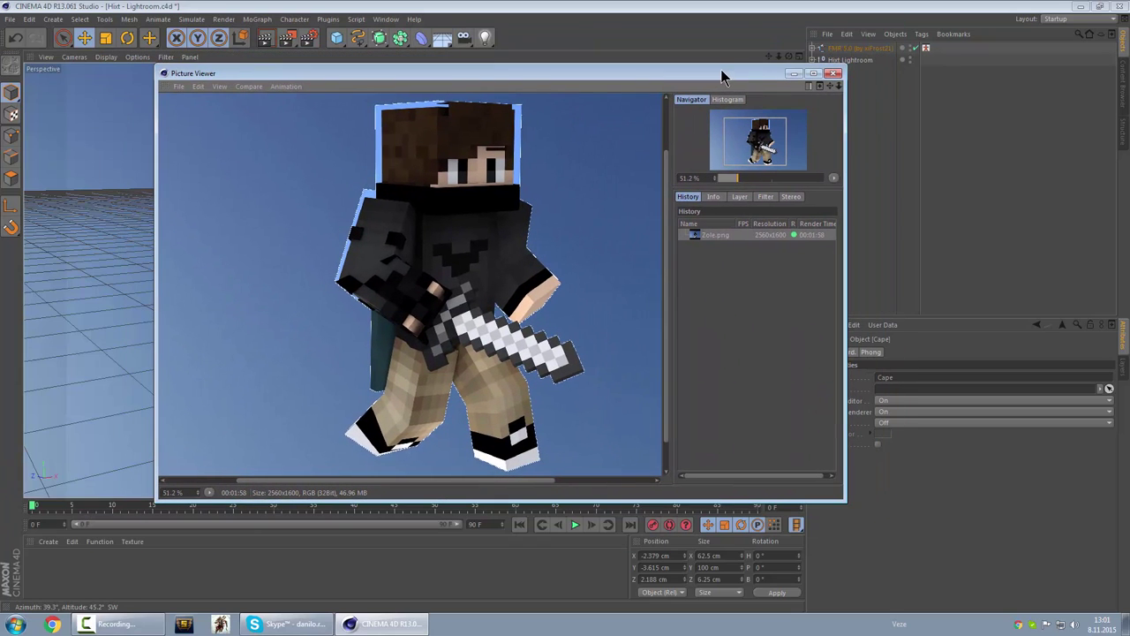
{"action": "left_click", "coordinate": [834, 75]}
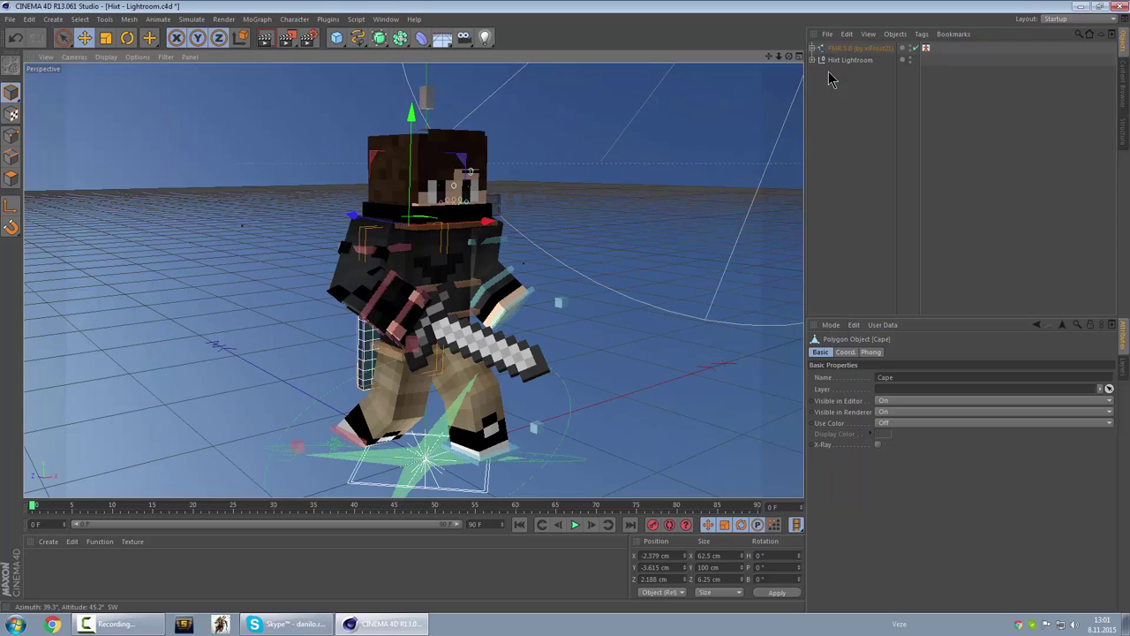
{"action": "left_click", "coordinate": [1080, 7]}
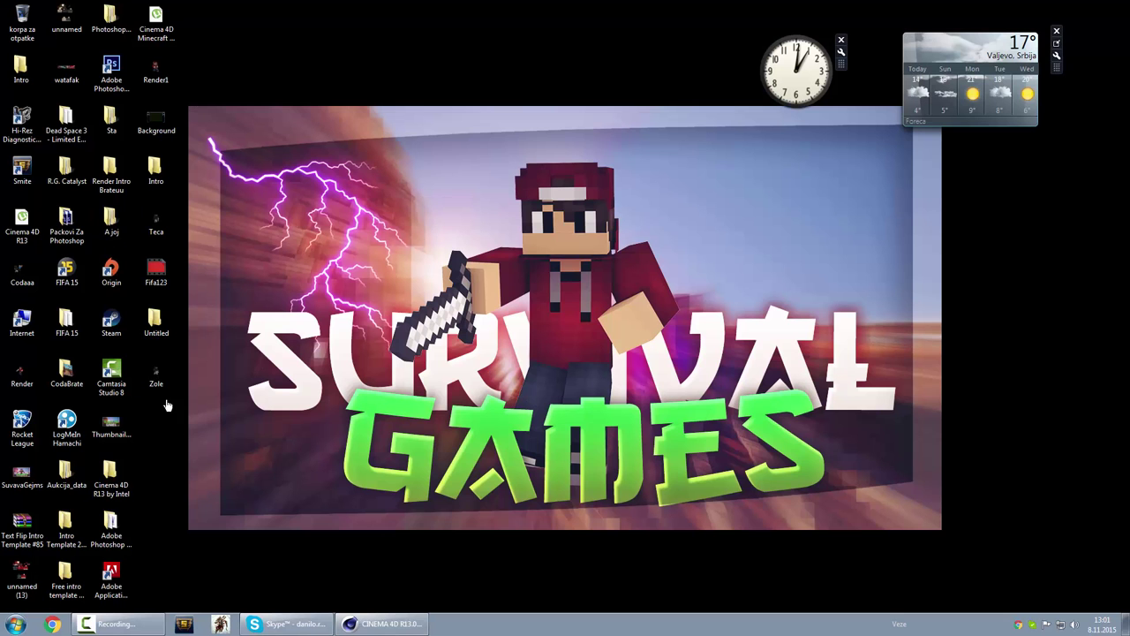
{"action": "right_click", "coordinate": [388, 625]}
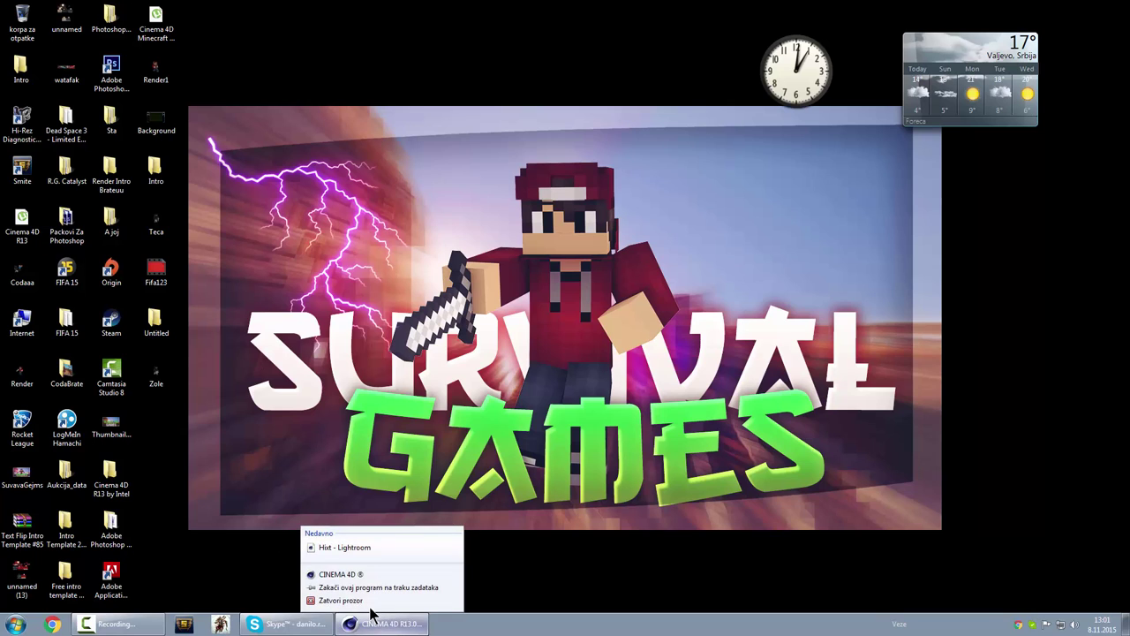
{"action": "left_click", "coordinate": [369, 600]}
{"action": "left_click", "coordinate": [570, 358]}
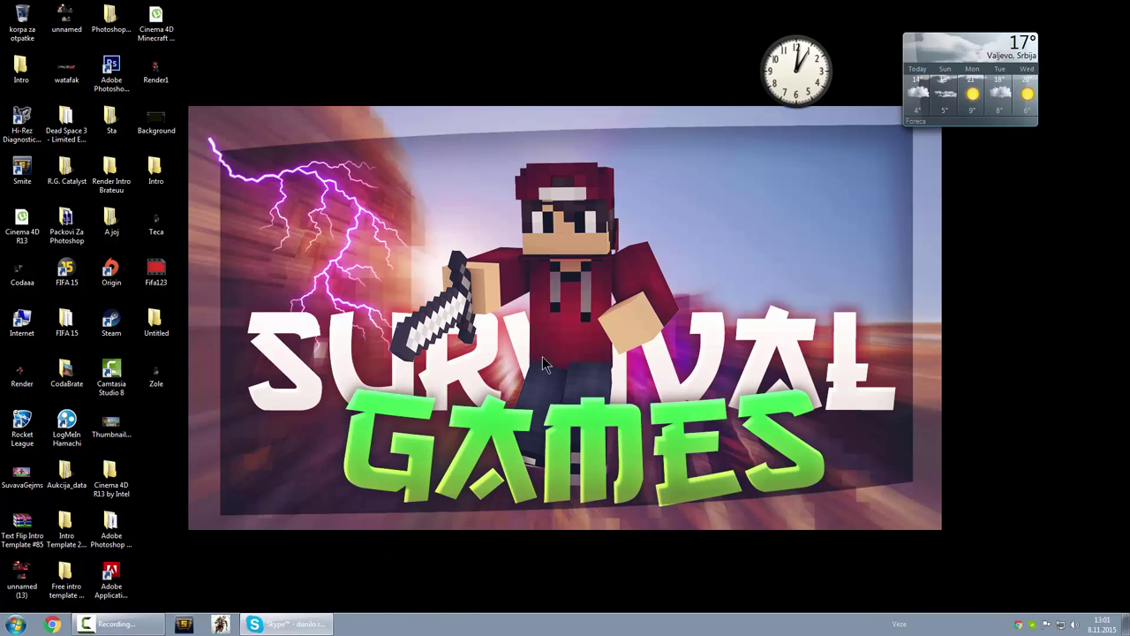
Open the Zole image from the desktop, inspect the rendered character up close, and close the viewer.
{"action": "double_click", "coordinate": [156, 376]}
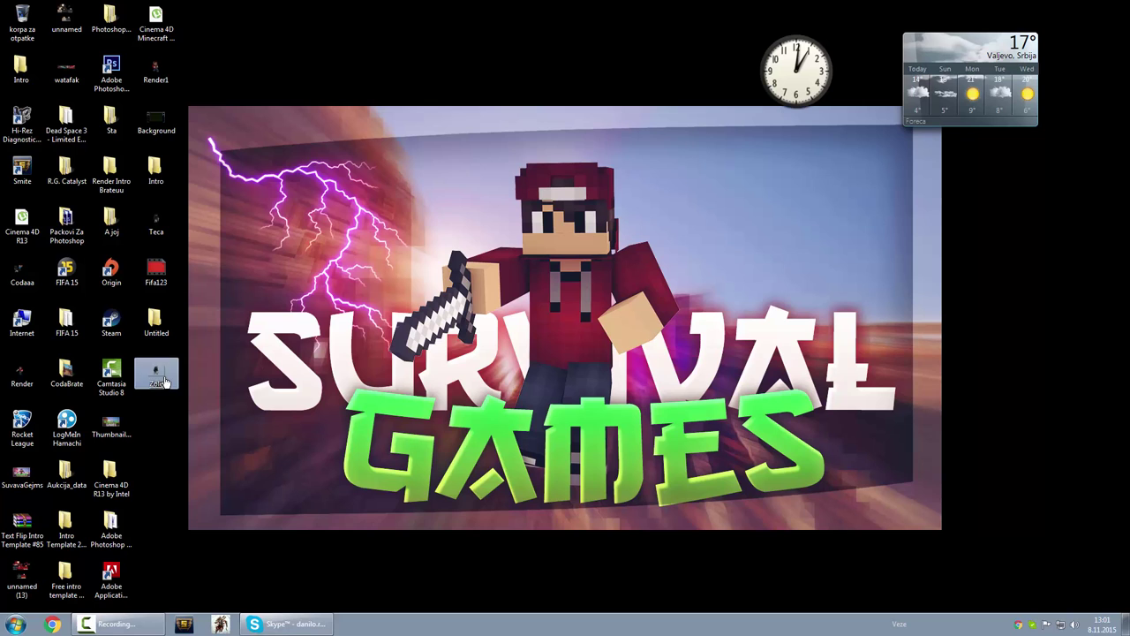
{"action": "scroll", "coordinate": [546, 292], "scroll_direction": "up", "scroll_amount": 3}
{"action": "scroll", "coordinate": [587, 267], "scroll_direction": "down", "scroll_amount": 3}
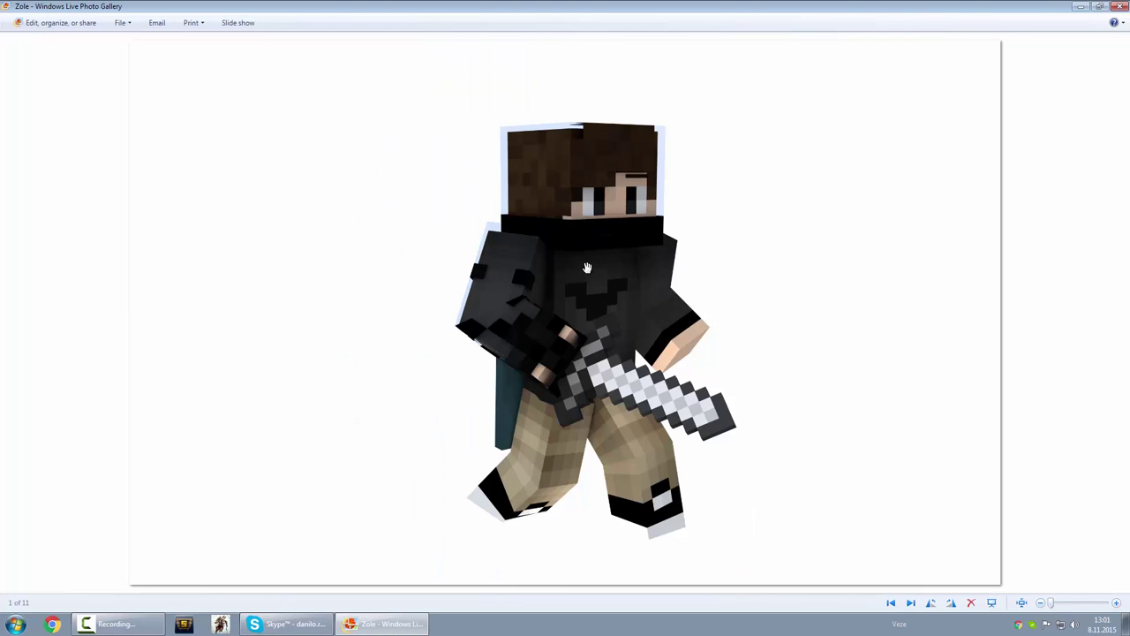
{"action": "key", "text": "alt+F4"}
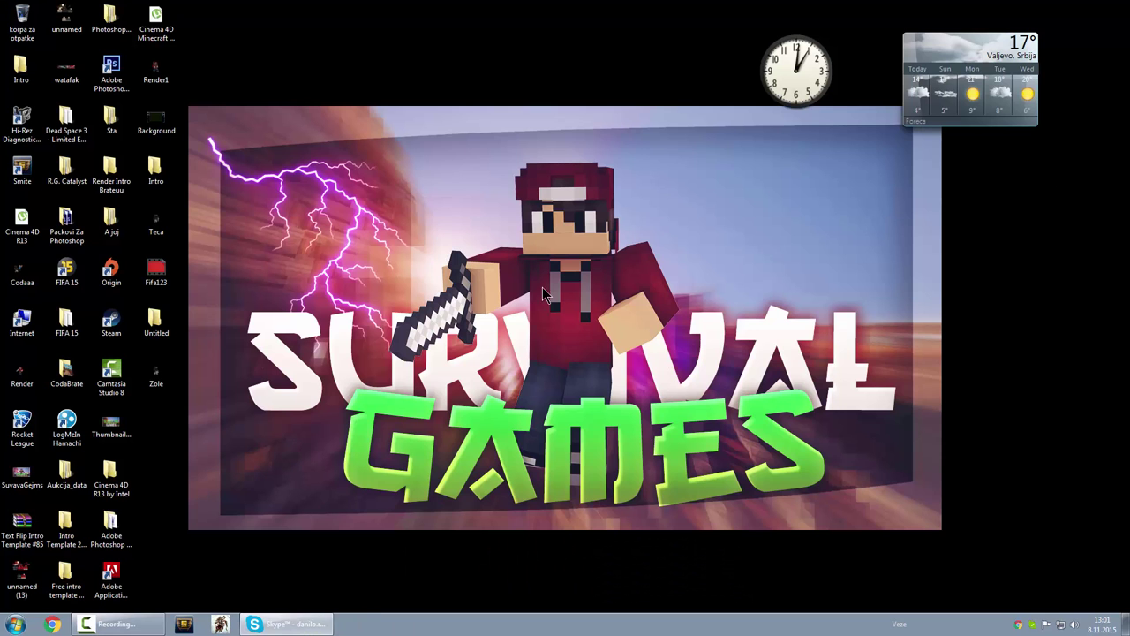
{"action": "left_click_drag", "start_coordinate": [256, 46], "coordinate": [942, 508]}
{"action": "left_click_drag", "start_coordinate": [942, 509], "coordinate": [216, 44]}
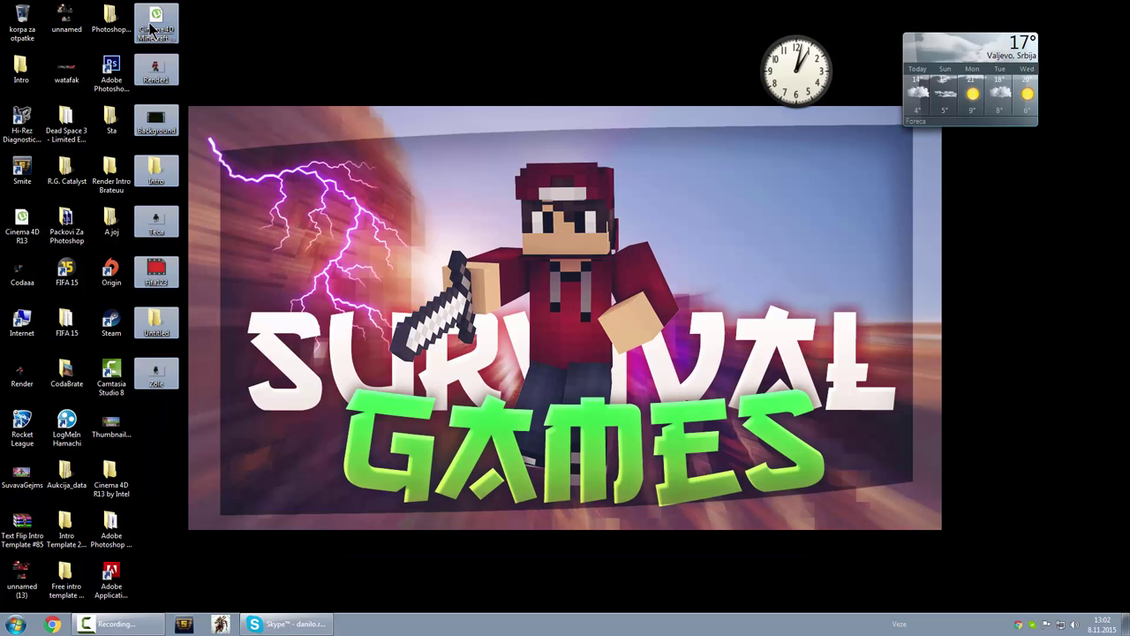
{"action": "left_click_drag", "start_coordinate": [209, 6], "coordinate": [943, 532]}
{"action": "left_click_drag", "start_coordinate": [942, 532], "coordinate": [197, 107]}
{"action": "left_click_drag", "start_coordinate": [206, 68], "coordinate": [865, 417]}
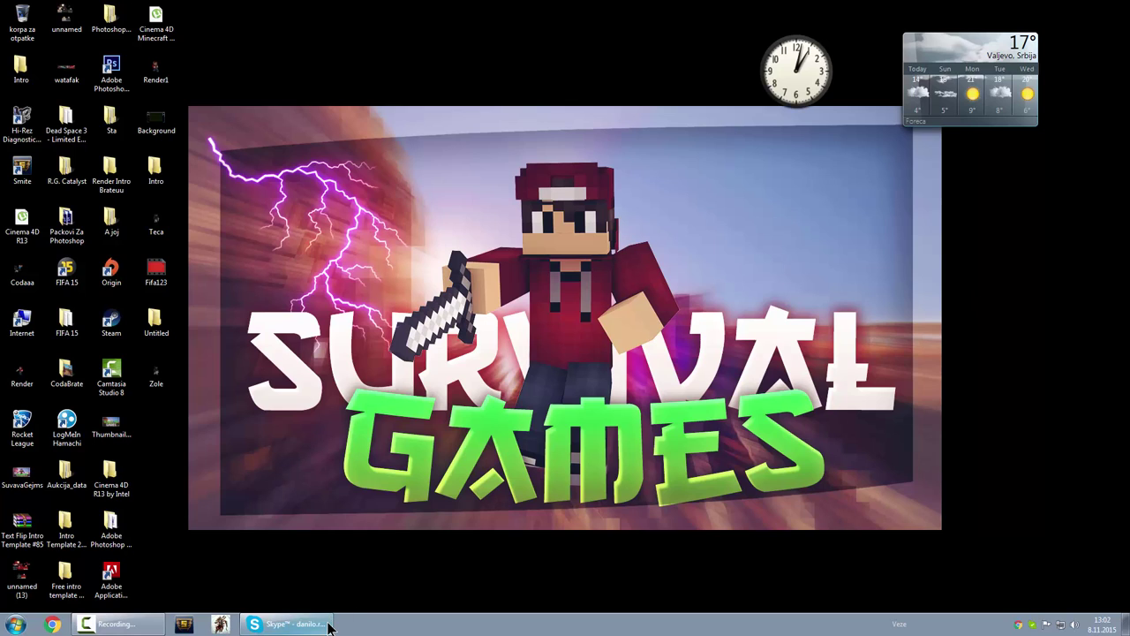
{"action": "mouse_move", "coordinate": [324, 627]}
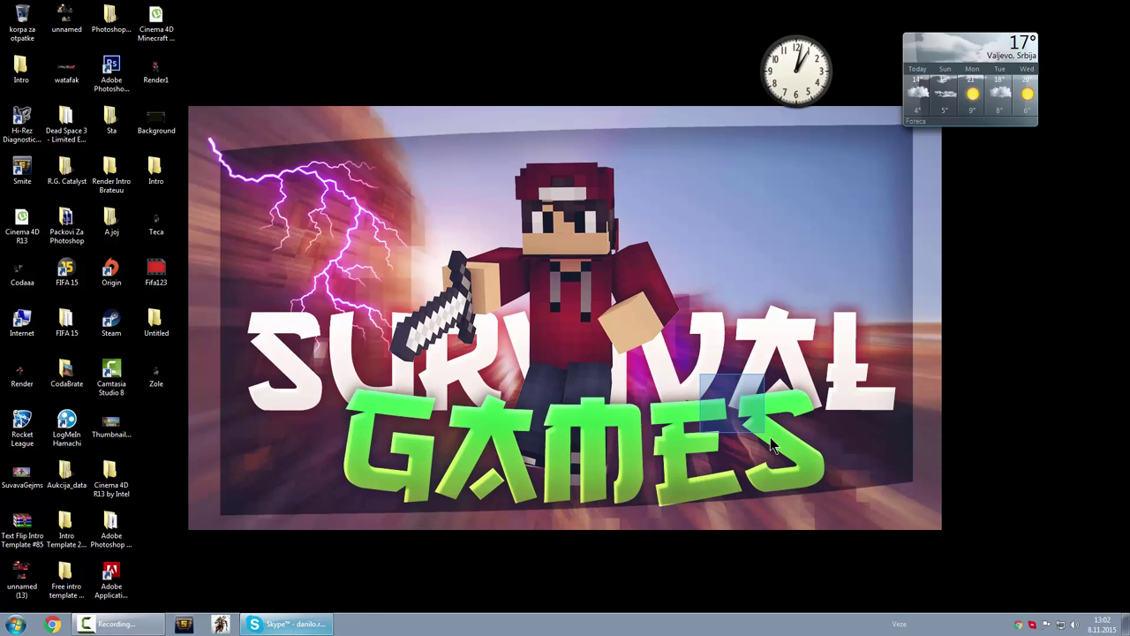
{"action": "left_click_drag", "start_coordinate": [503, 162], "coordinate": [664, 397]}
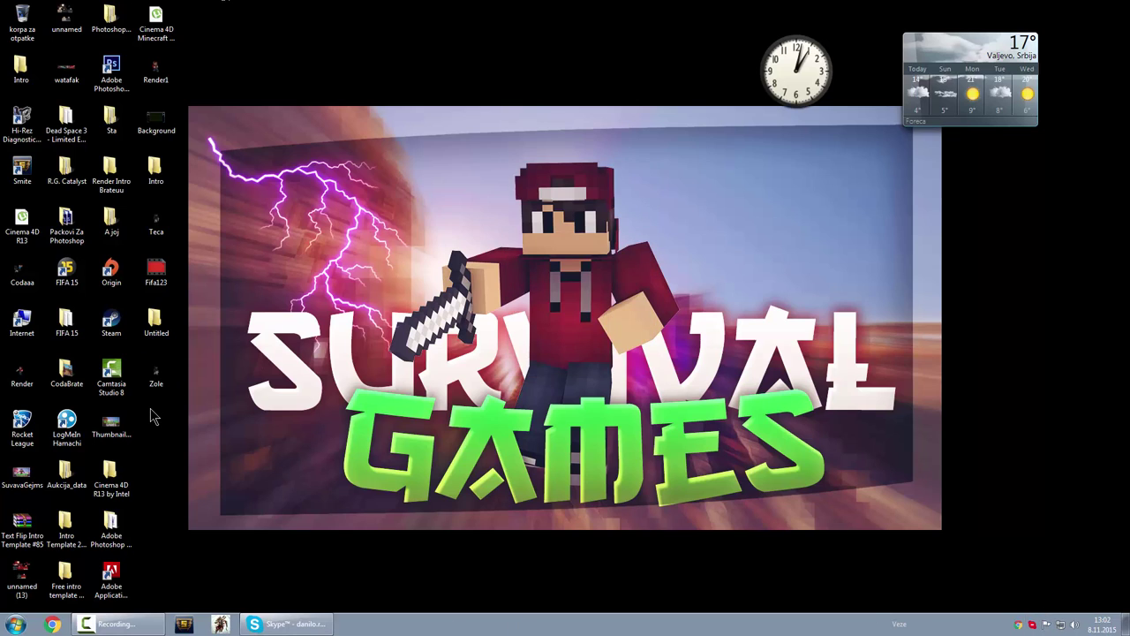
{"action": "left_click_drag", "start_coordinate": [151, 409], "coordinate": [232, 463]}
{"action": "left_click_drag", "start_coordinate": [242, 462], "coordinate": [172, 415]}
{"action": "left_click", "coordinate": [159, 623]}
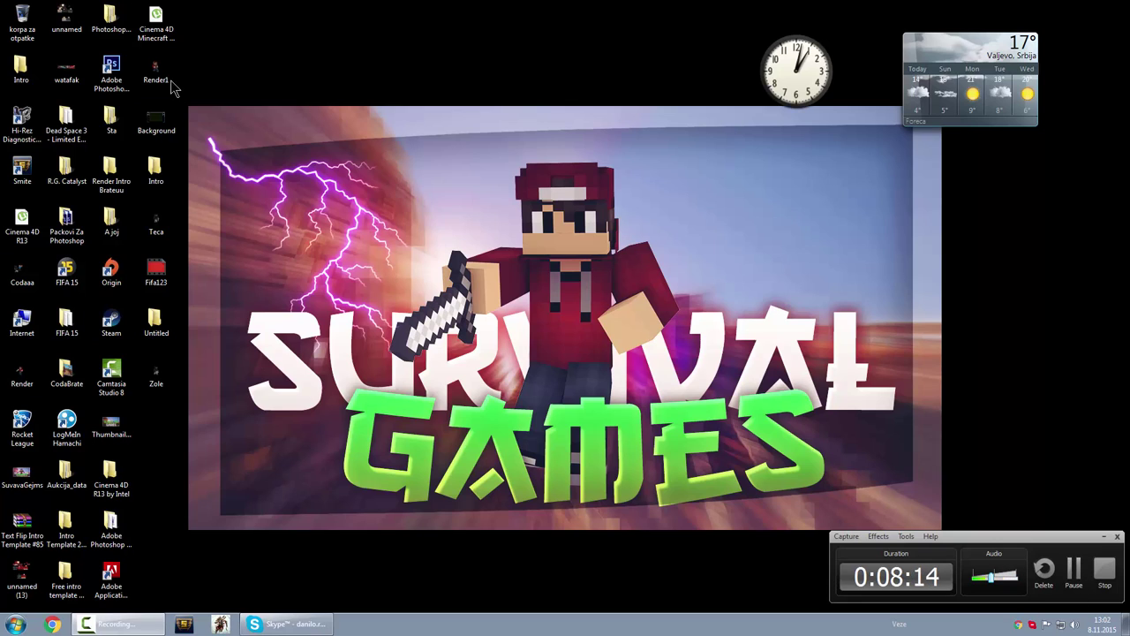
{"action": "left_click_drag", "start_coordinate": [185, 60], "coordinate": [757, 397]}
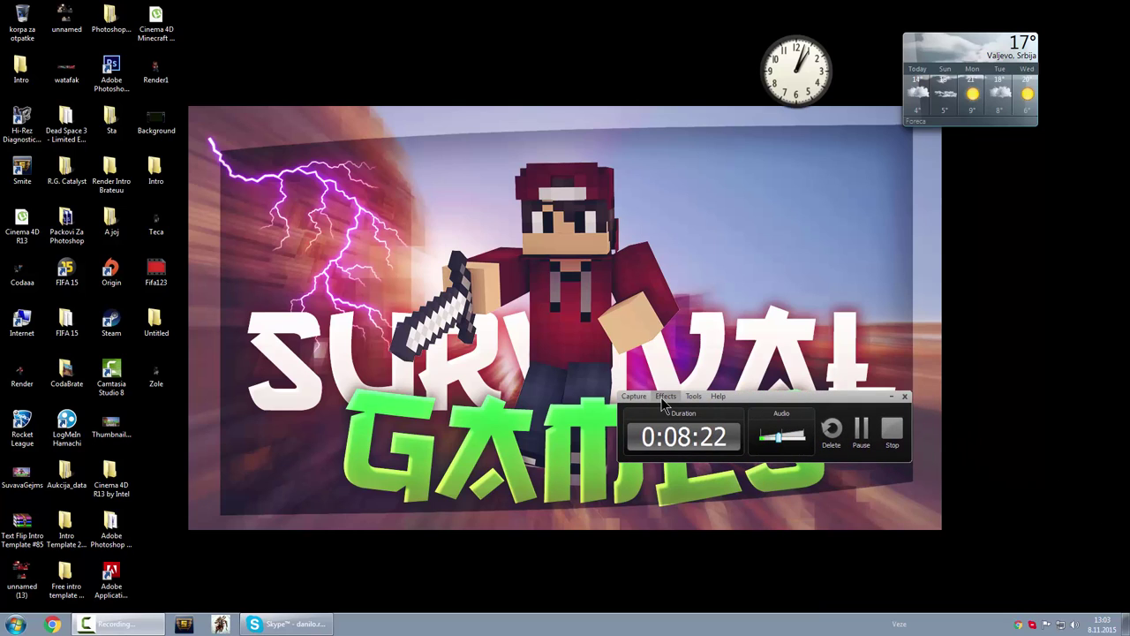